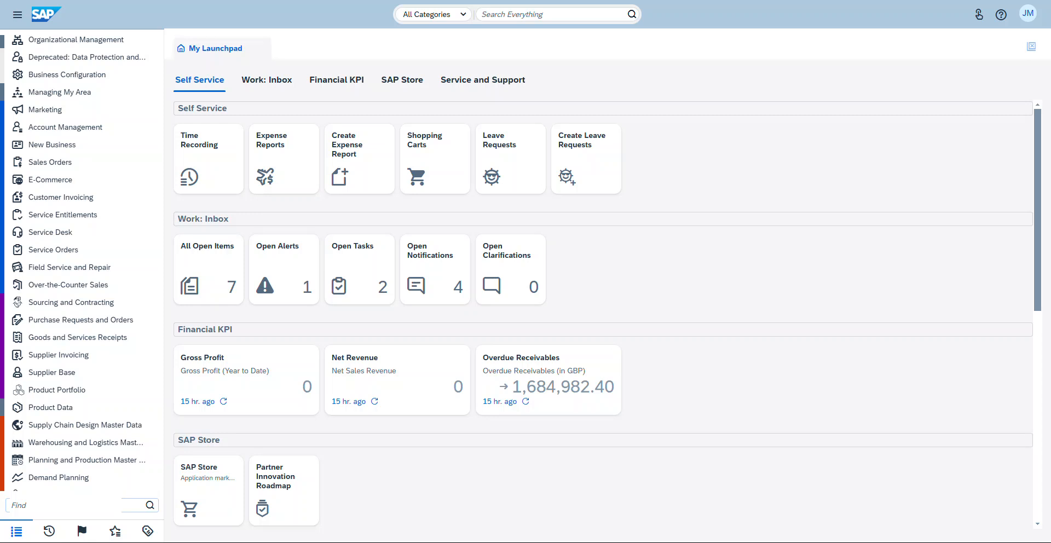
Open the overview of Purchase Requests and Orders and examine the Purchase Orders per Month chart
left_click(65, 506)
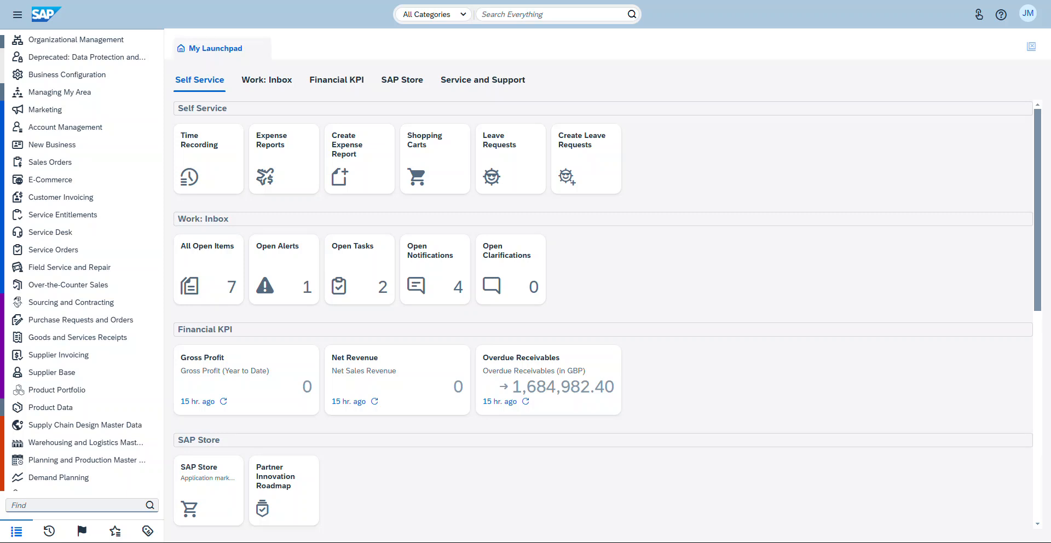
mouse_move(82, 320)
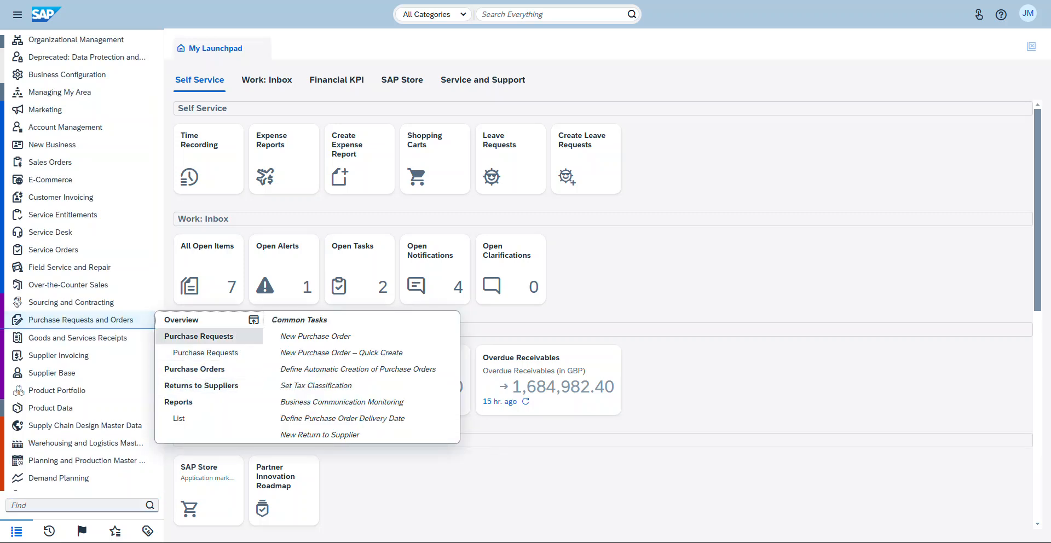
left_click(203, 320)
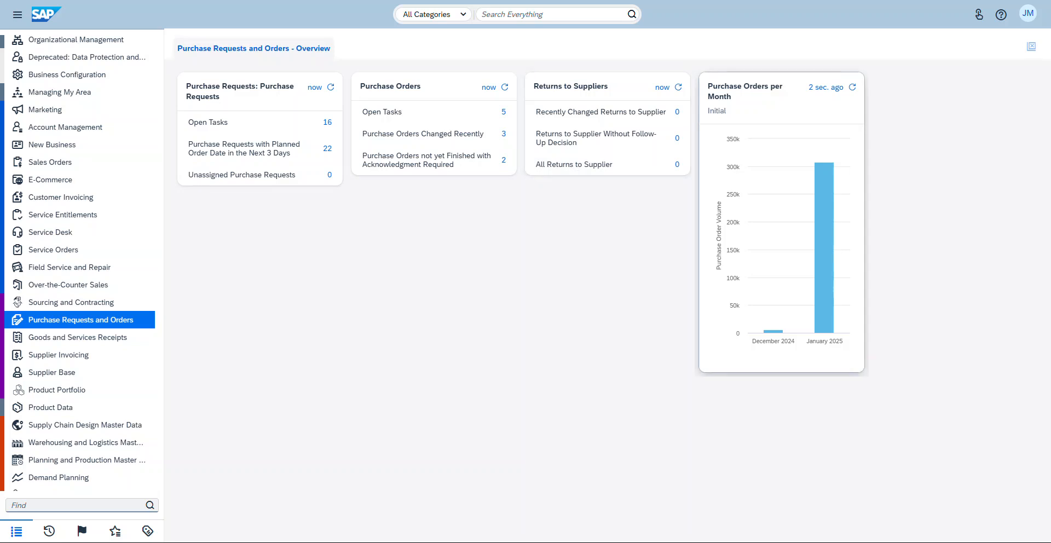
mouse_move(824, 247)
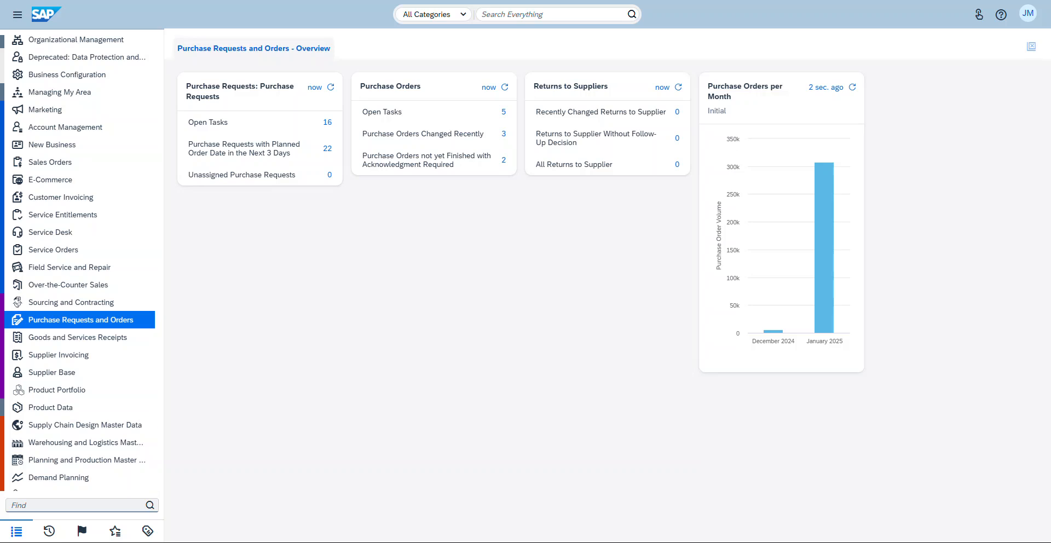
Open the Purchase Requests list within Purchase Requests and Orders and look through its open tasks
left_click(93, 319)
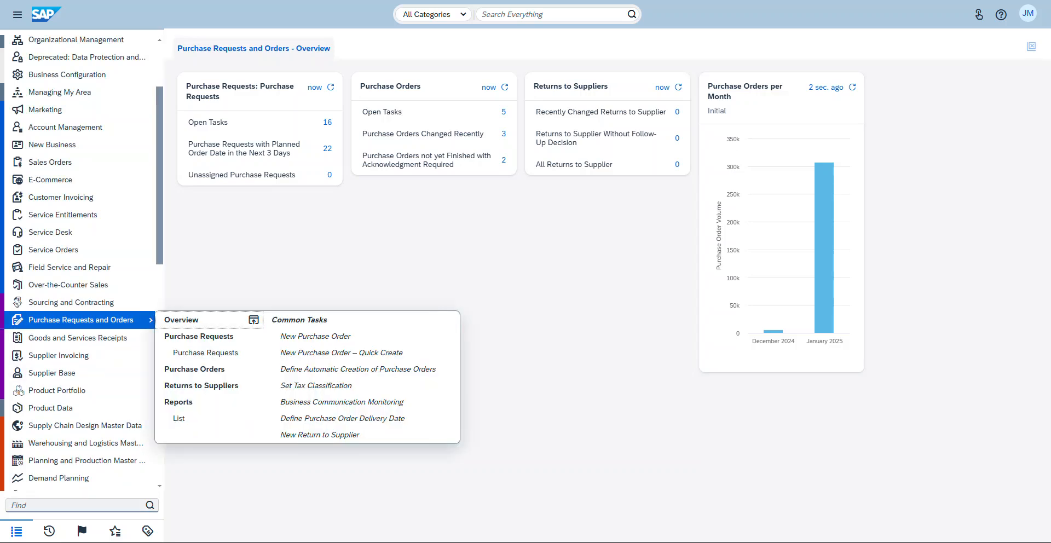
key("Down")
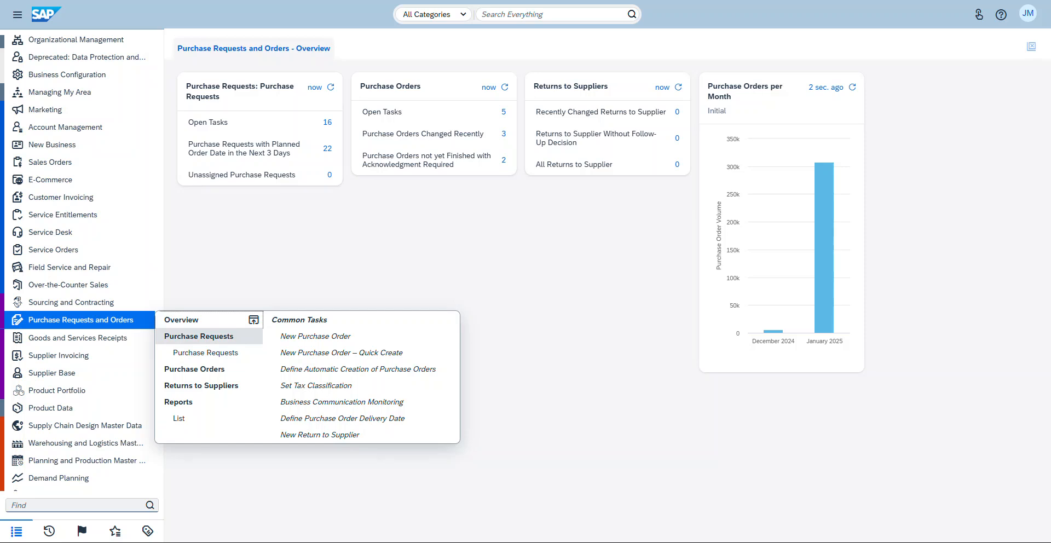
key("Return")
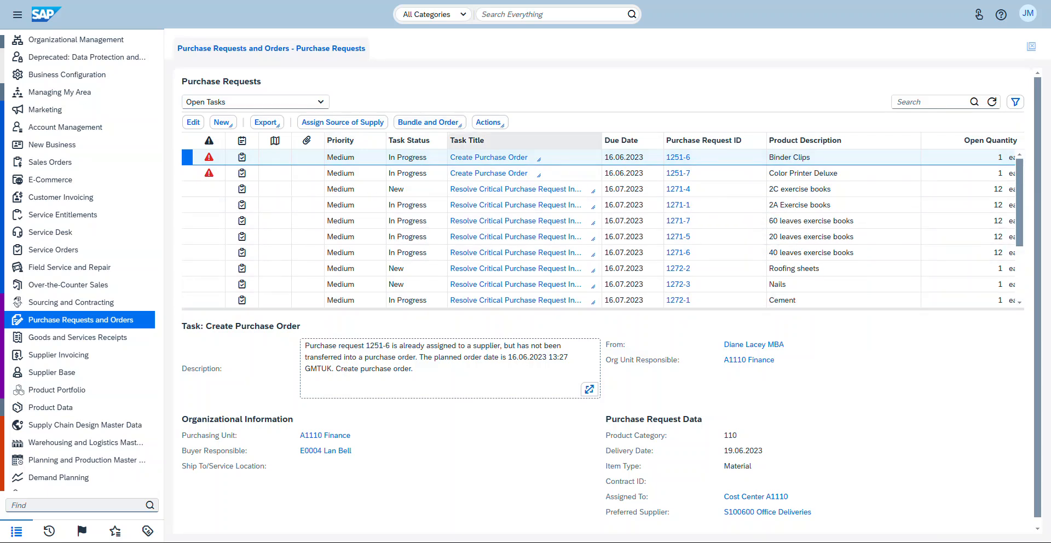
scroll(548, 227, "down", 5)
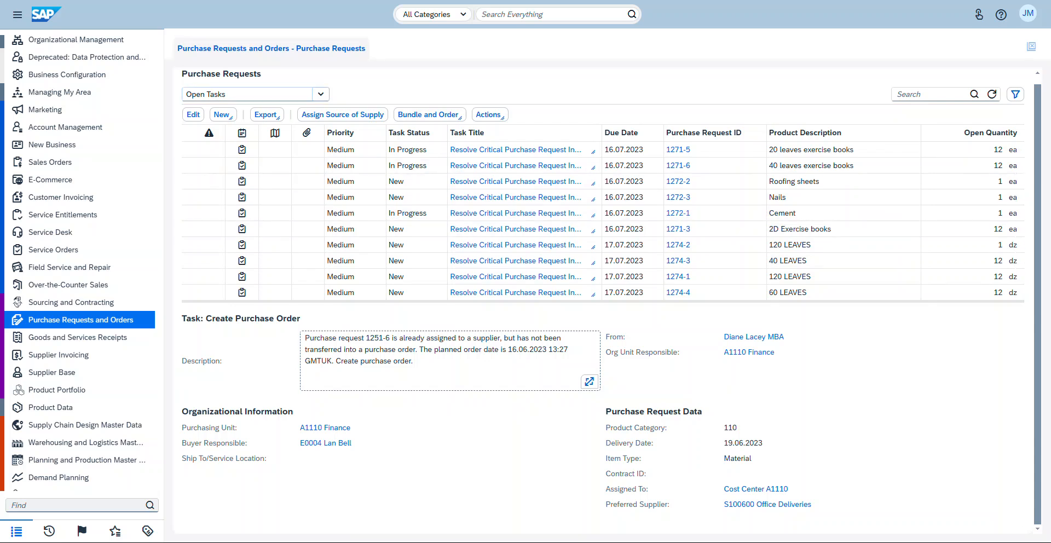
scroll(515, 186, "up", 5)
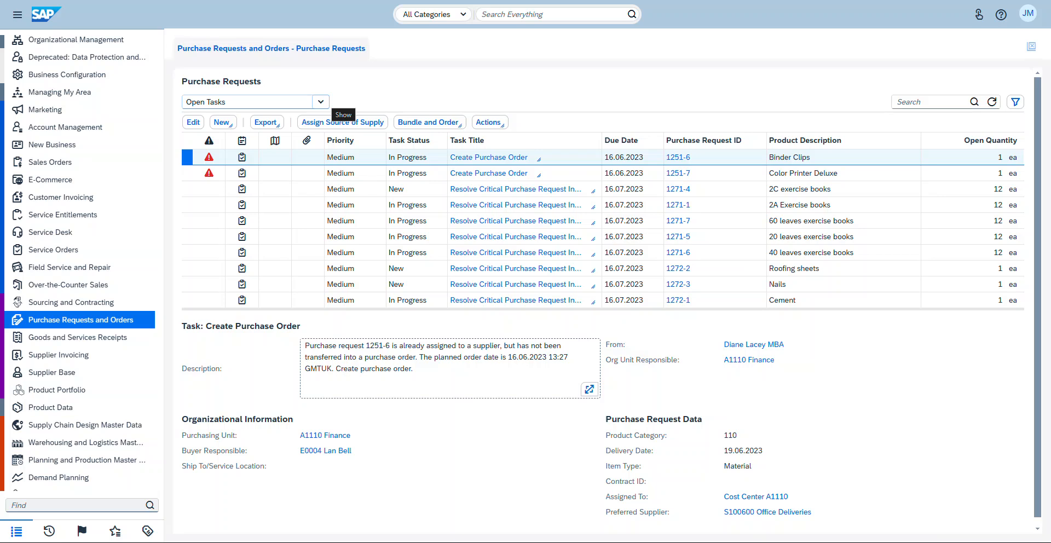
Switch the list to All Purchase Requests and execute the query
left_click(320, 102)
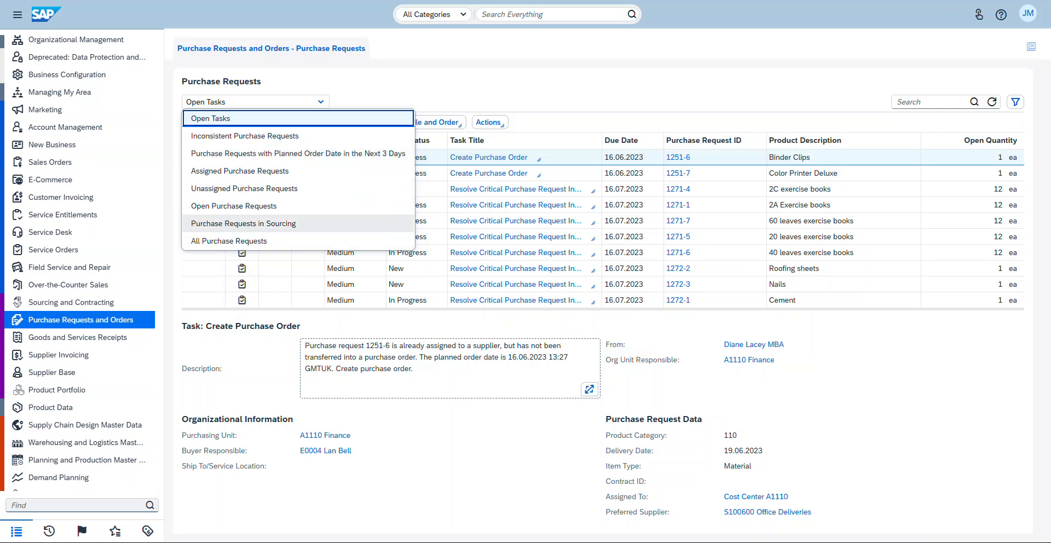
left_click(229, 241)
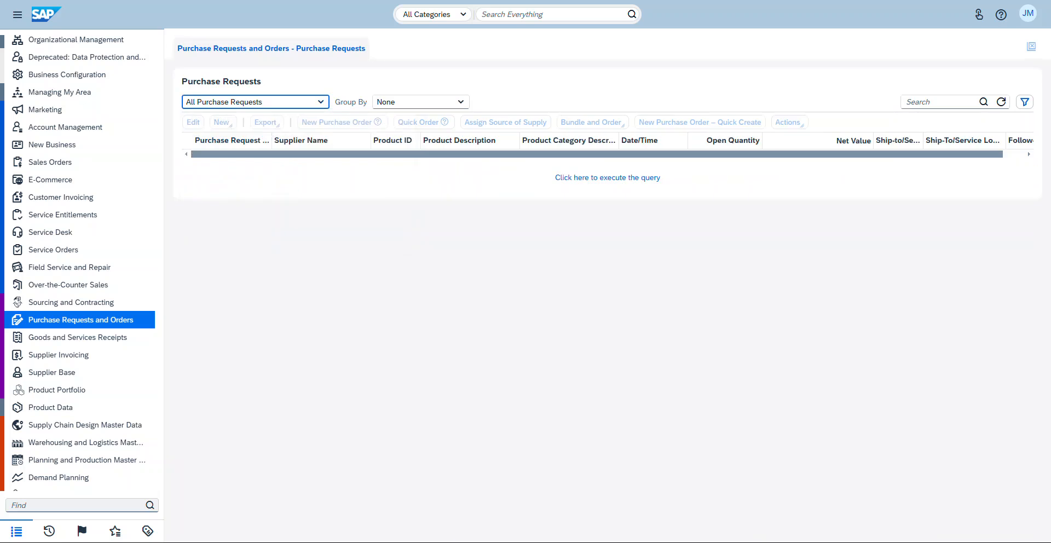
left_click(608, 178)
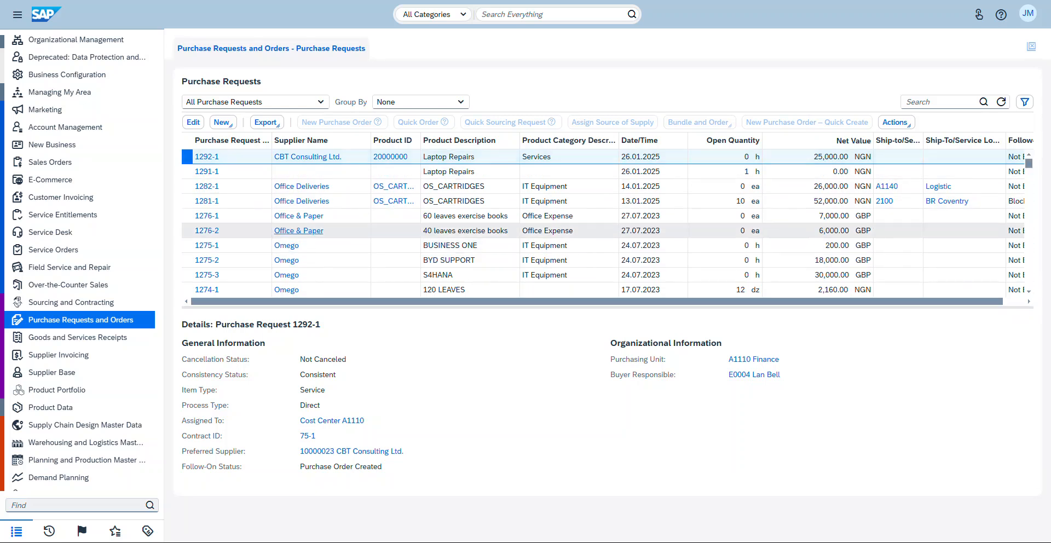
Select purchase request 1291-1 and widen the Ship-to/Service Location column to check the request's remaining columns
left_click(207, 172)
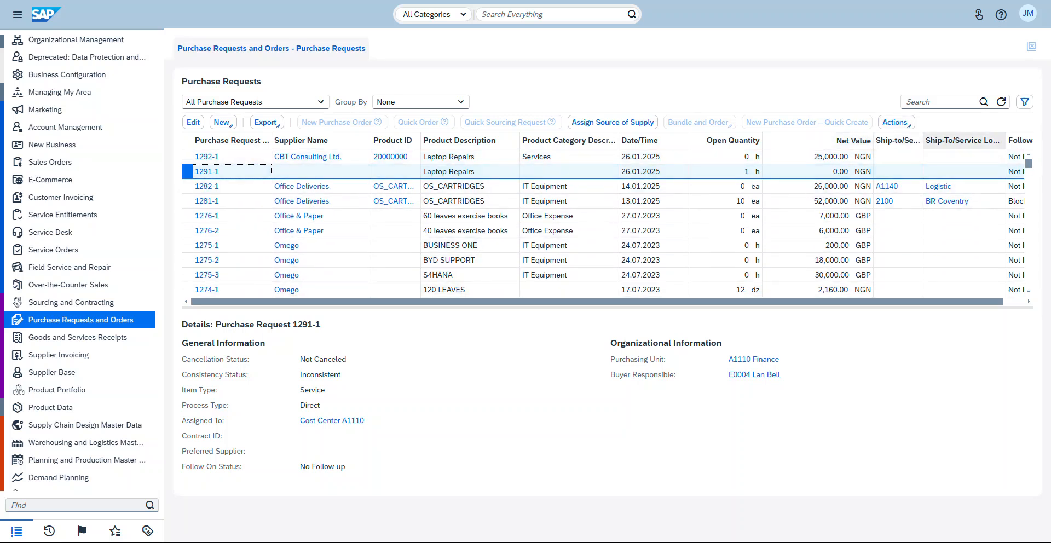
left_click_drag(923, 141, 967, 140)
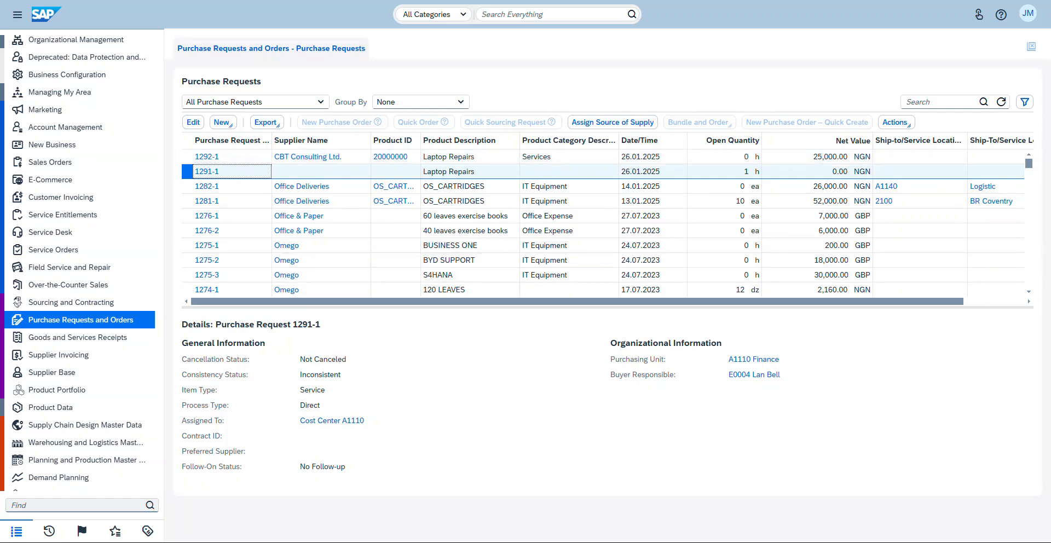
scroll(608, 219, "right", 3)
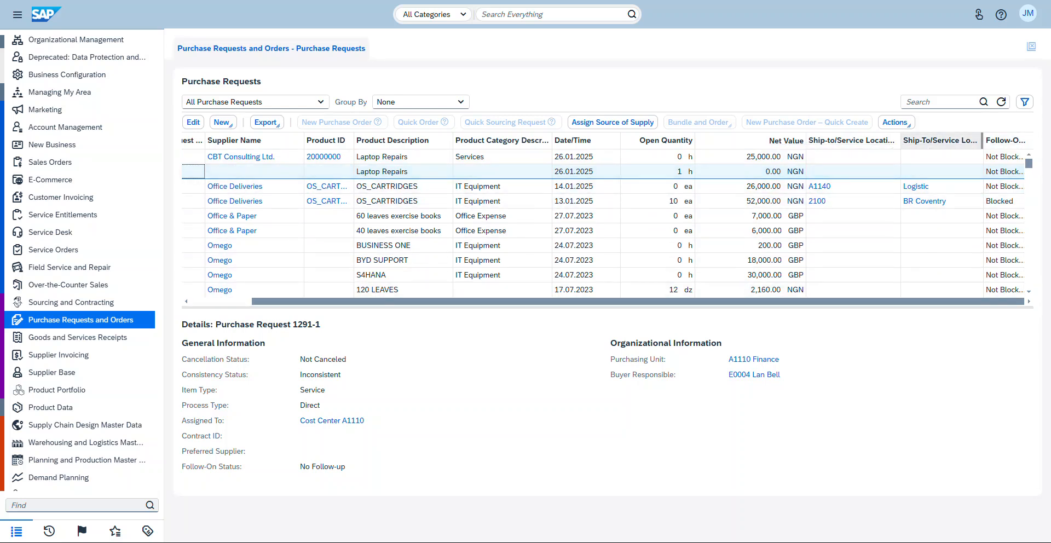
scroll(602, 219, "left", 2)
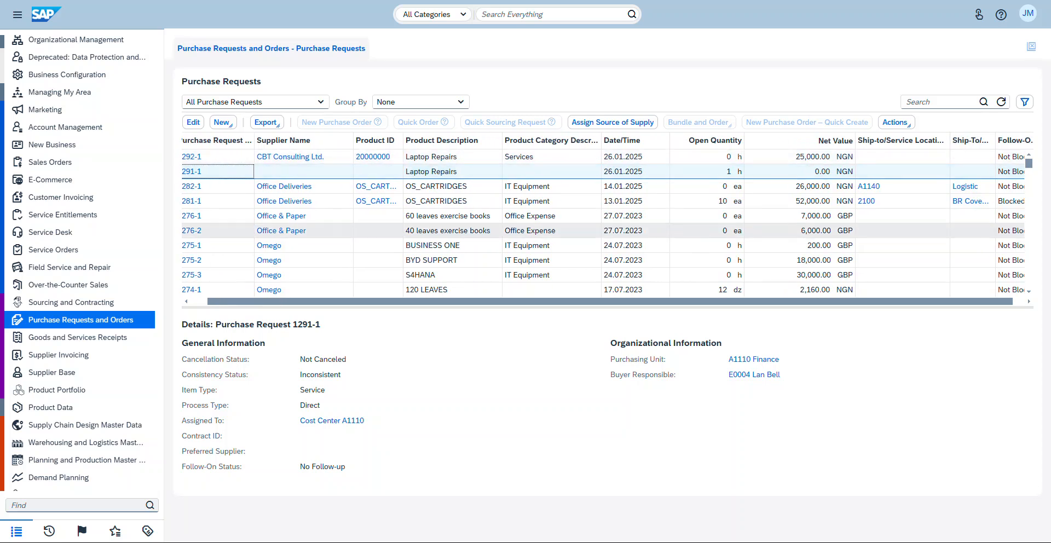
left_click_drag(998, 290, 1032, 300)
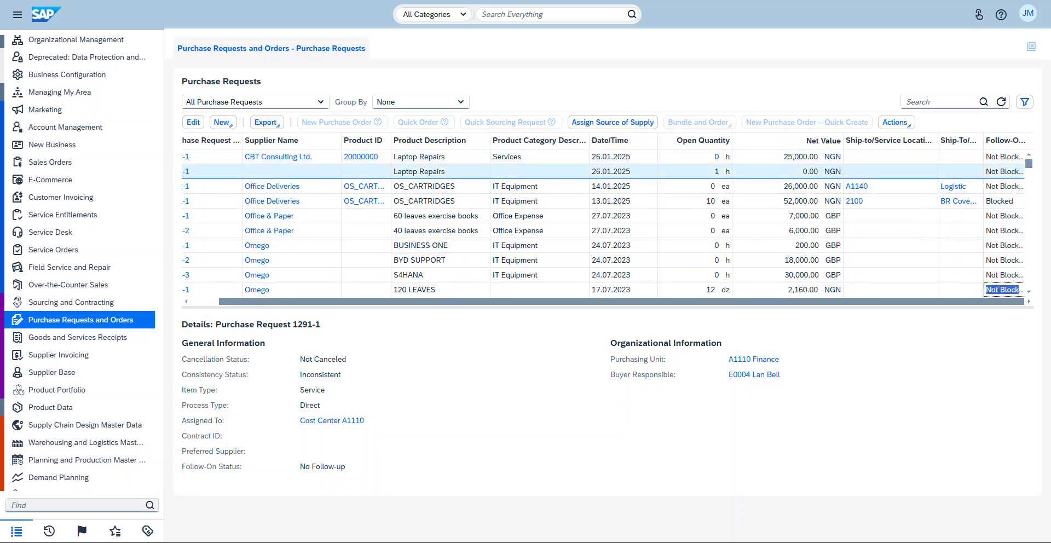
left_click(217, 172)
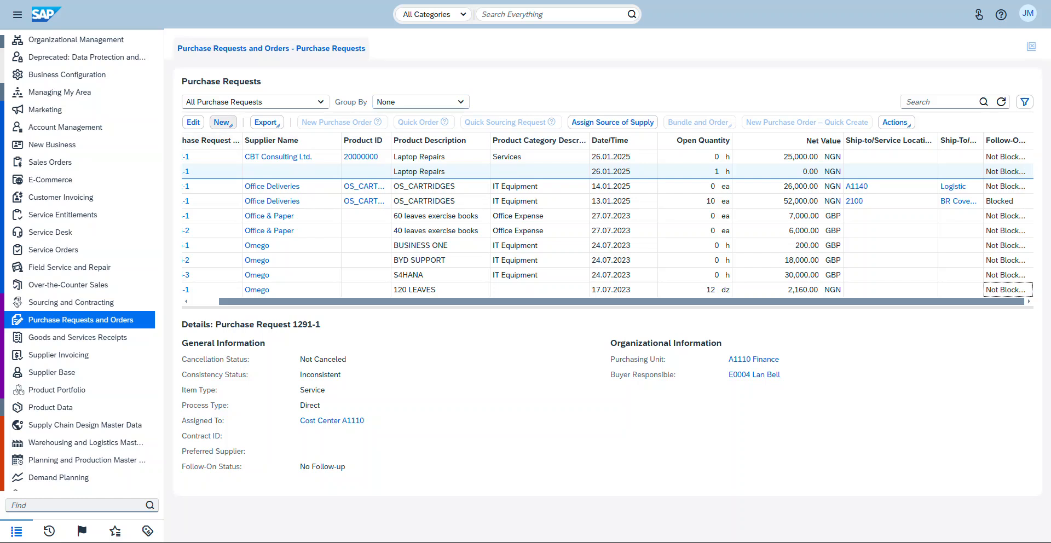
Create a new purchase request and expand it to the full view with all its details
left_click(222, 122)
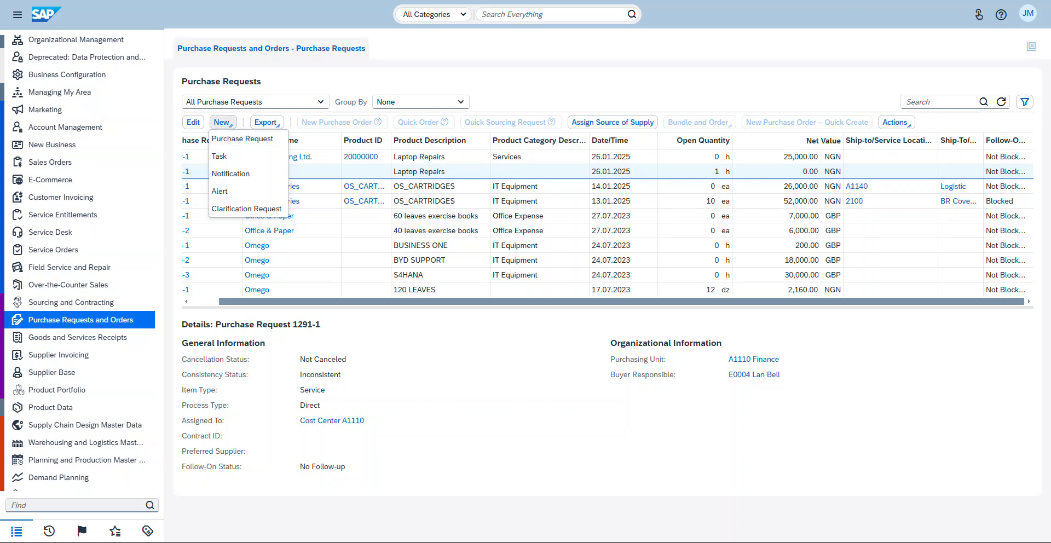
left_click(243, 139)
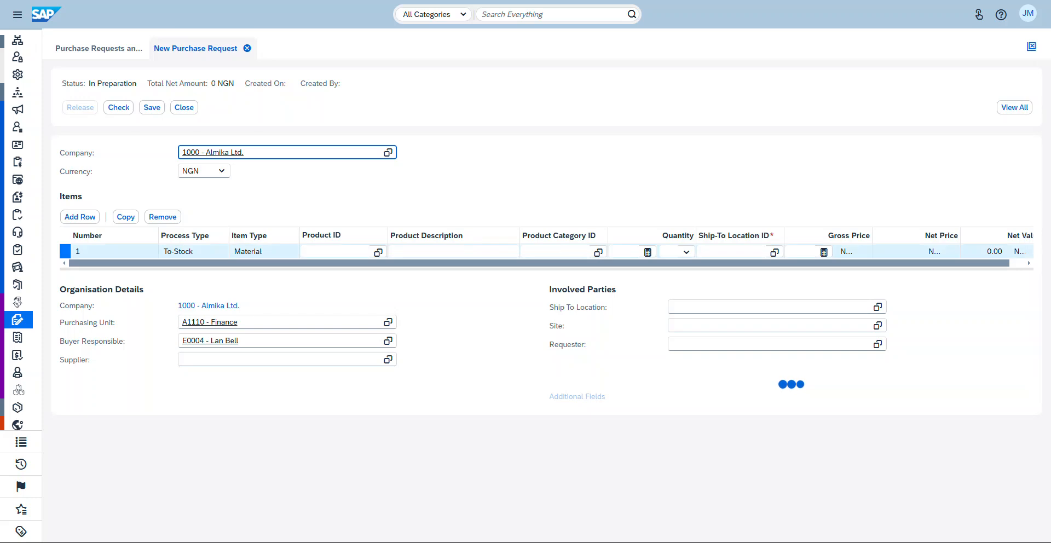
left_click(257, 252)
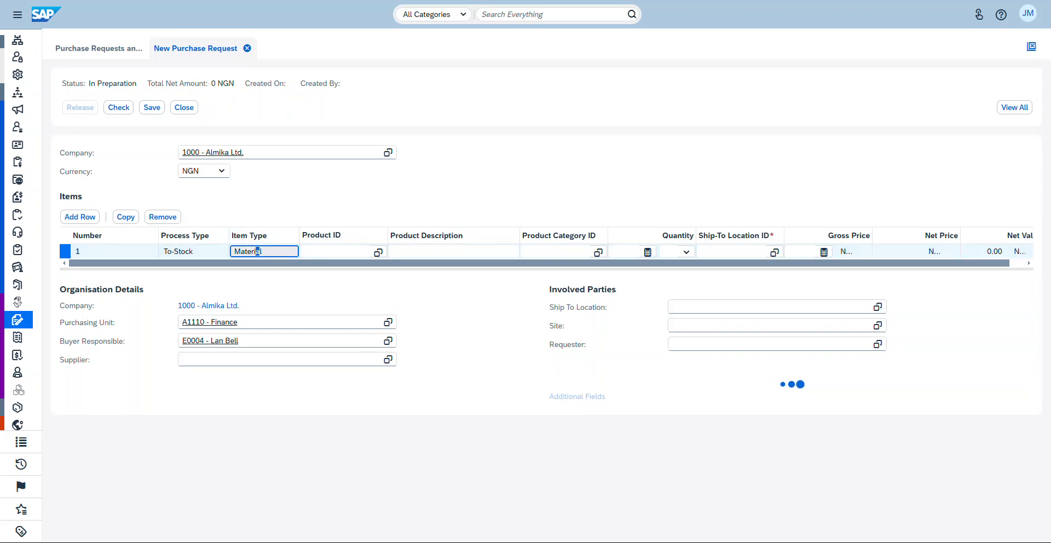
left_click(1014, 107)
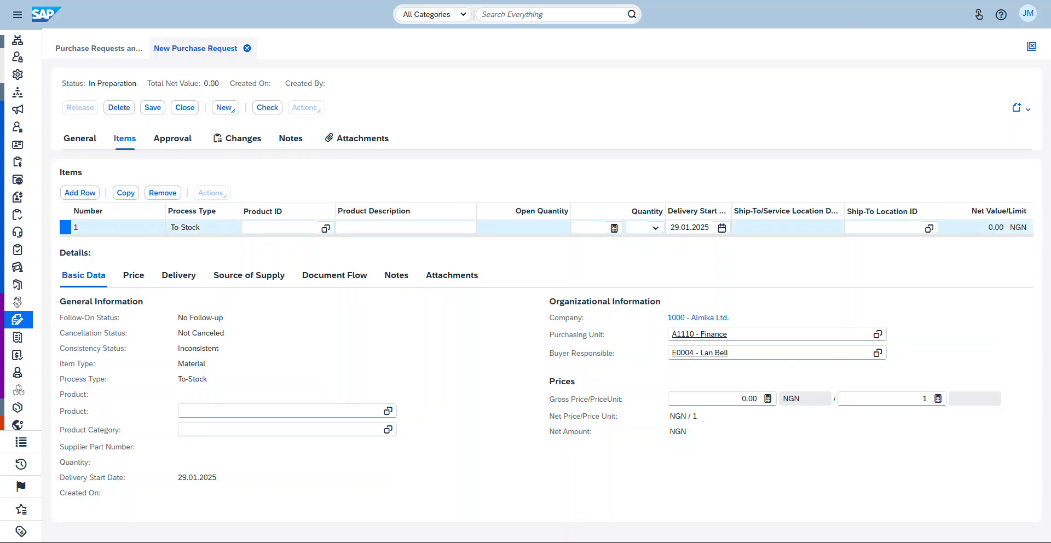
Assign product HP001 (HP Pavillion T650) to item 1 from the product ID value list
left_click(203, 227)
left_click(279, 227)
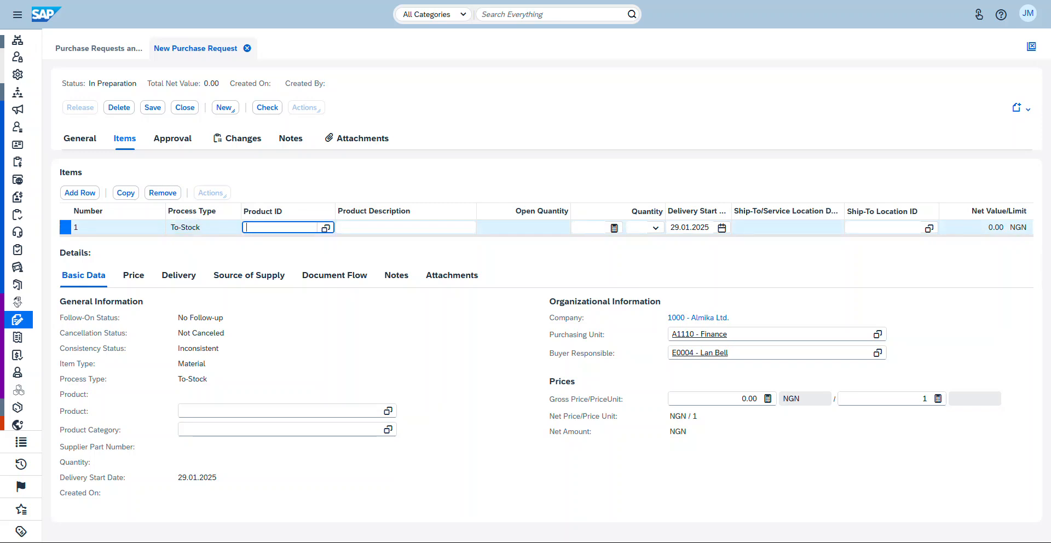
left_click(326, 229)
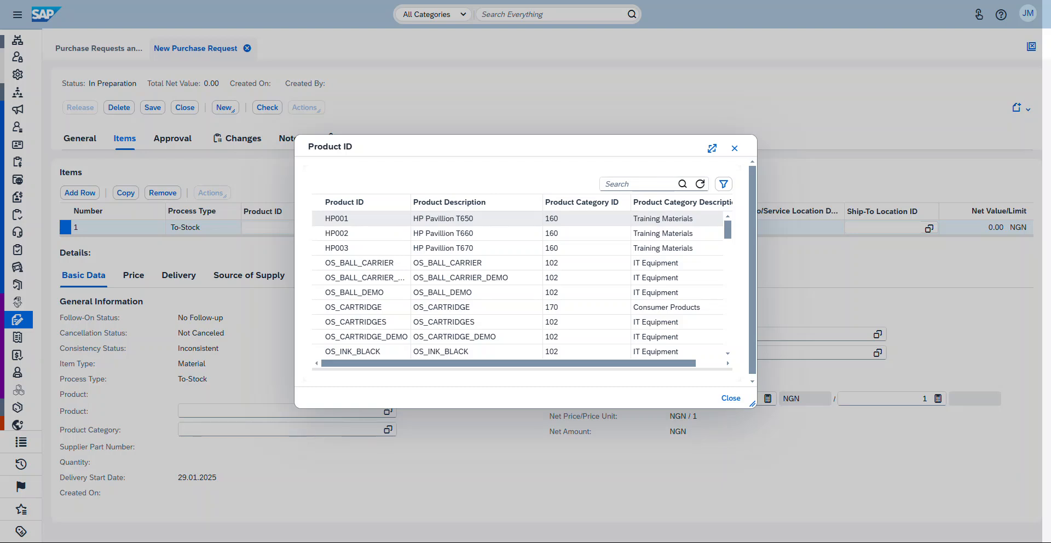
left_click(351, 219)
left_click(351, 232)
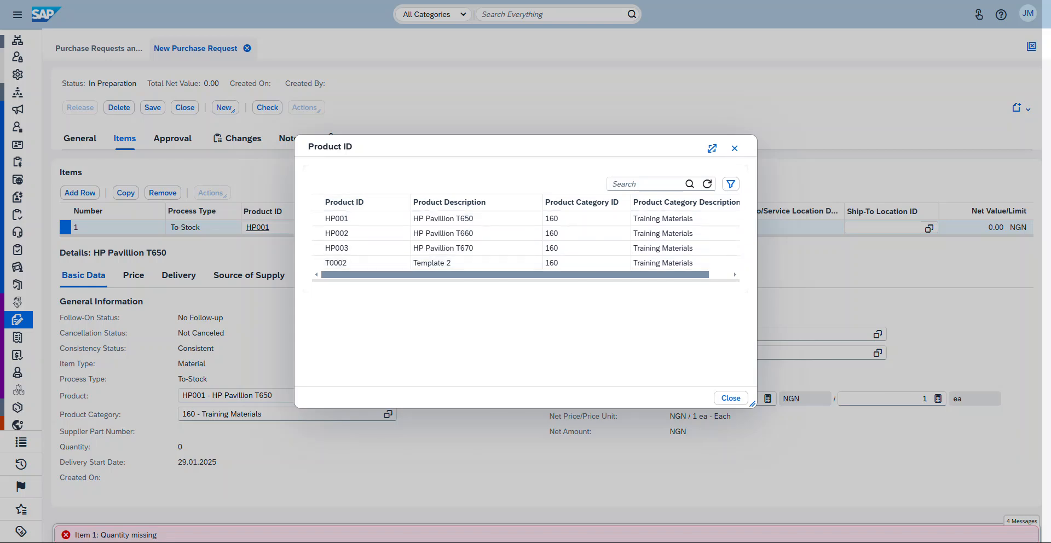
left_click(731, 398)
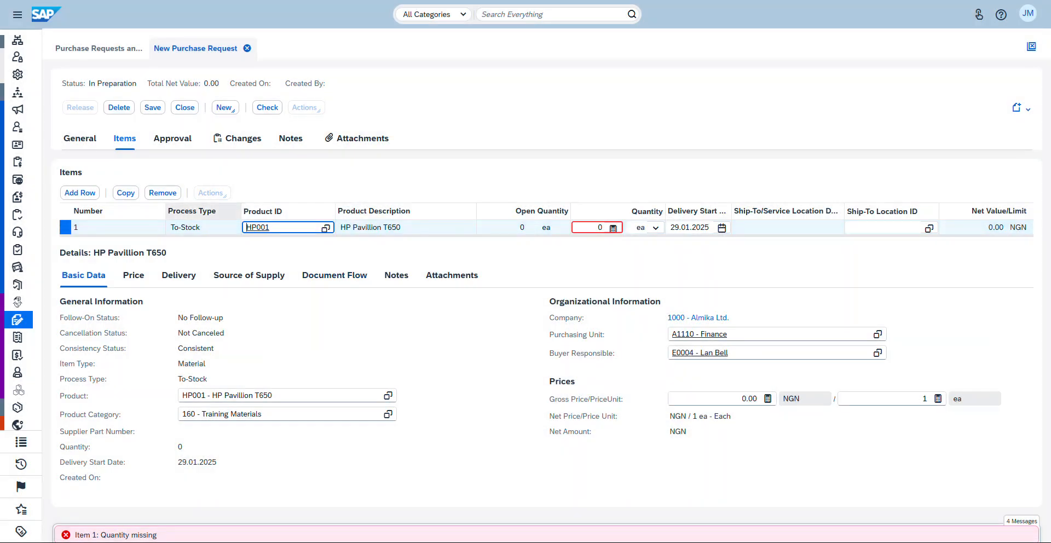
Add two more item rows and assign product HP002 (HP Pavillion T660) to item 2
left_click(80, 192)
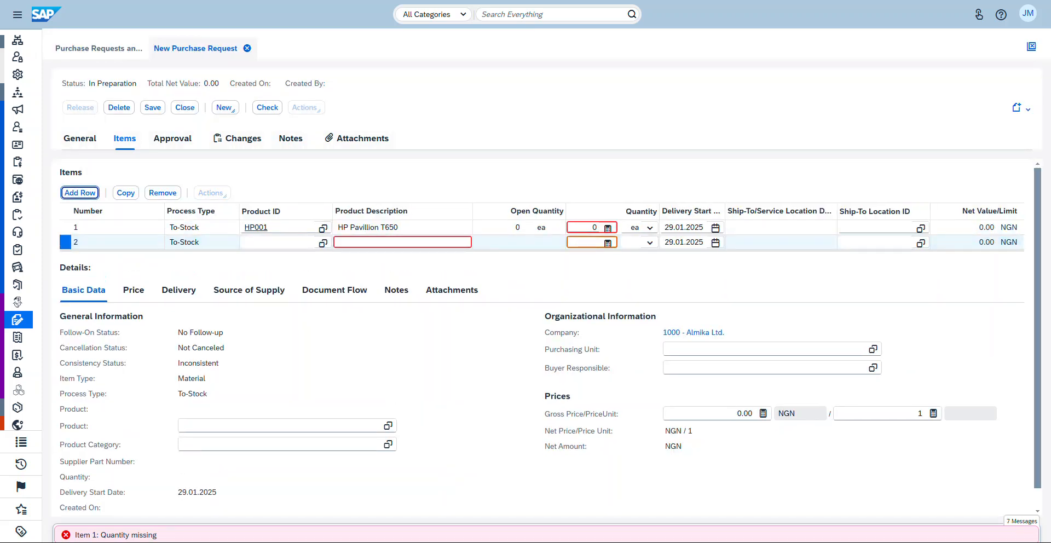
left_click(92, 228)
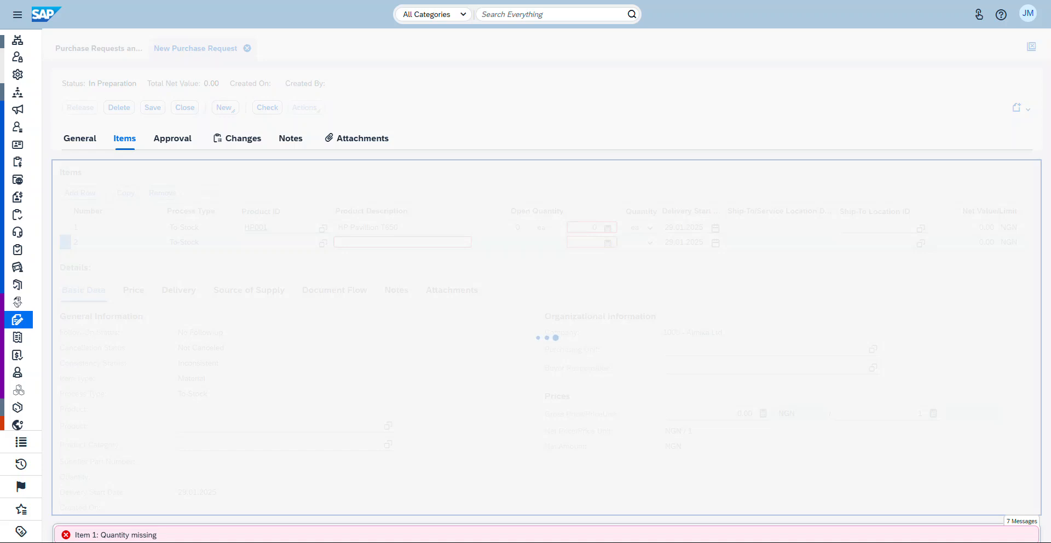
left_click(323, 243)
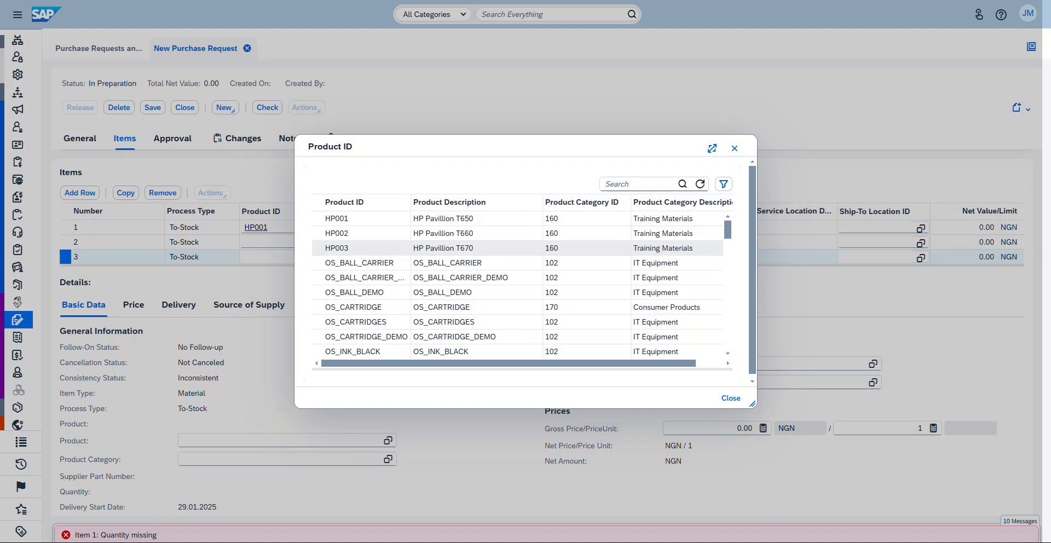
left_click(460, 234)
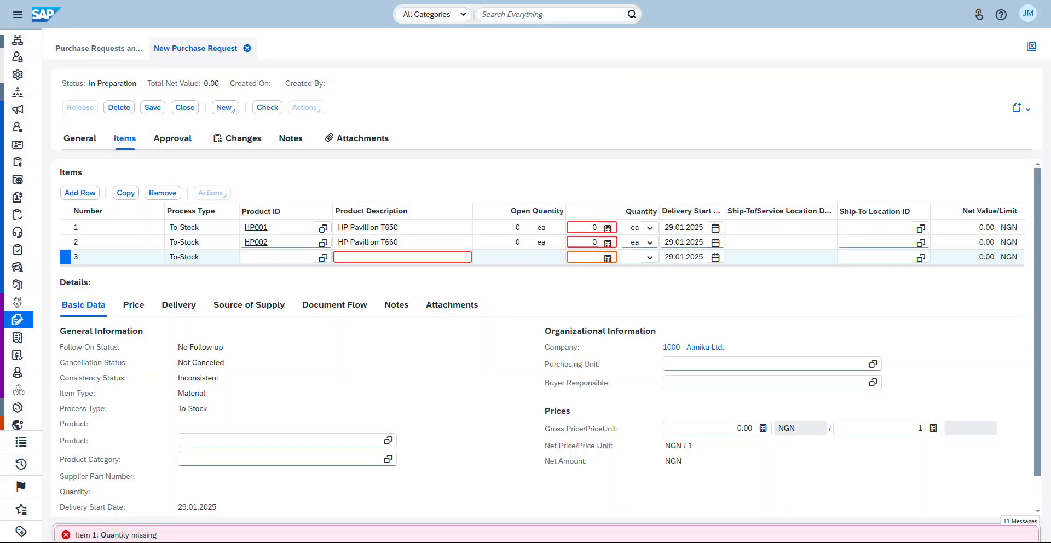
Assign product HP003 (HP Pavillion T670) to item 3 from the product ID value list
left_click(403, 257)
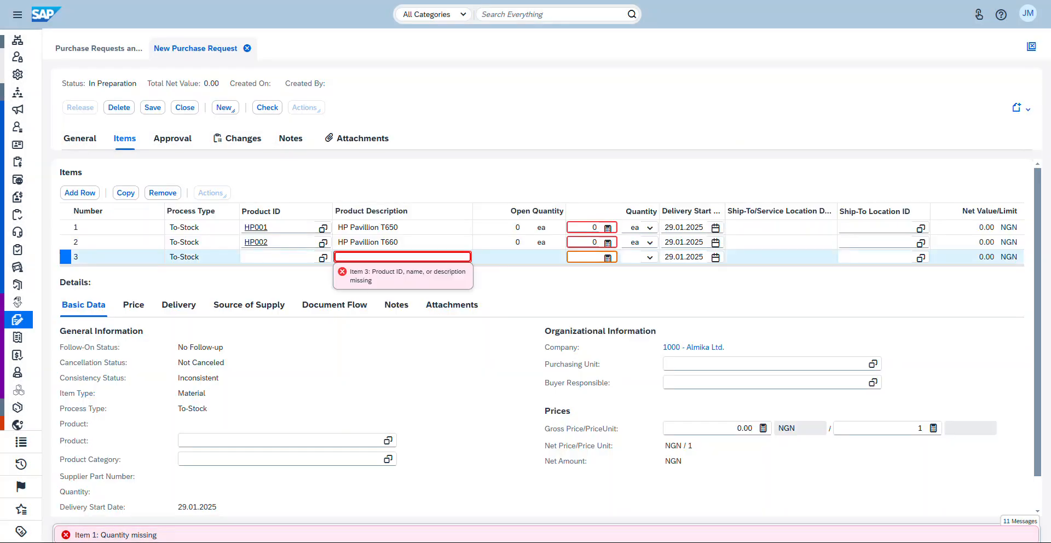
left_click(279, 257)
left_click(323, 257)
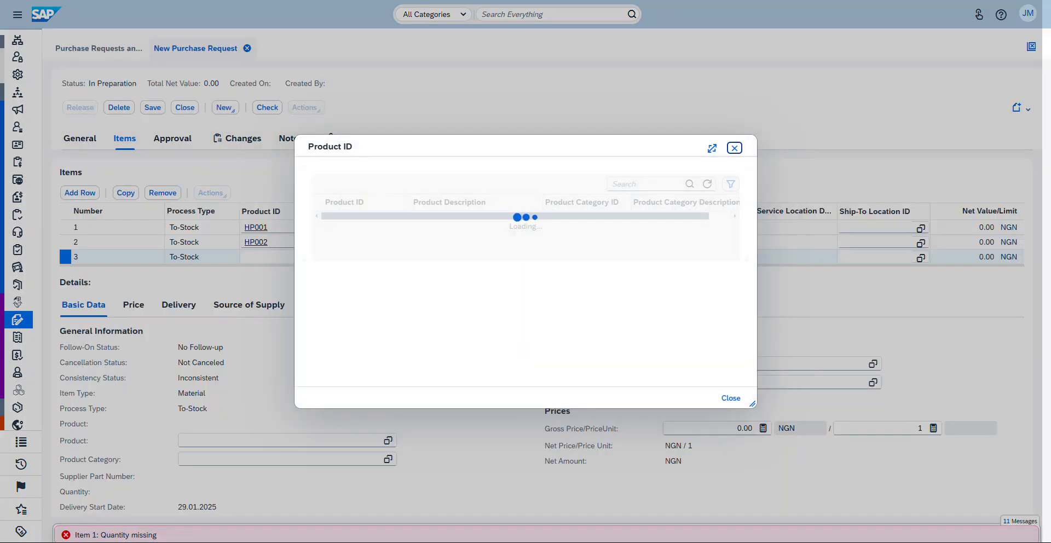
left_click(455, 248)
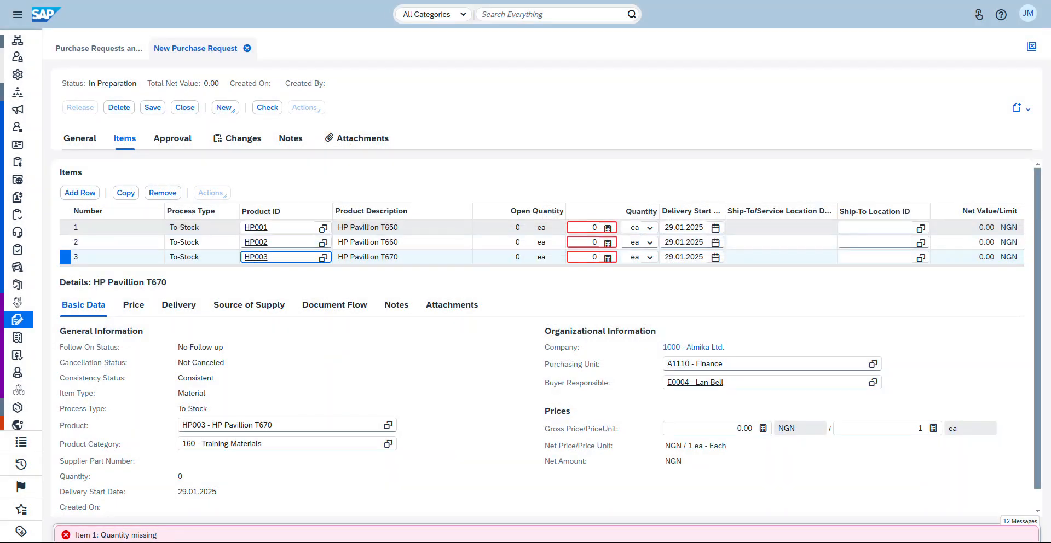
Set the quantity to 10 ea for each of the three items HP001, HP002 and HP003
left_click(591, 228)
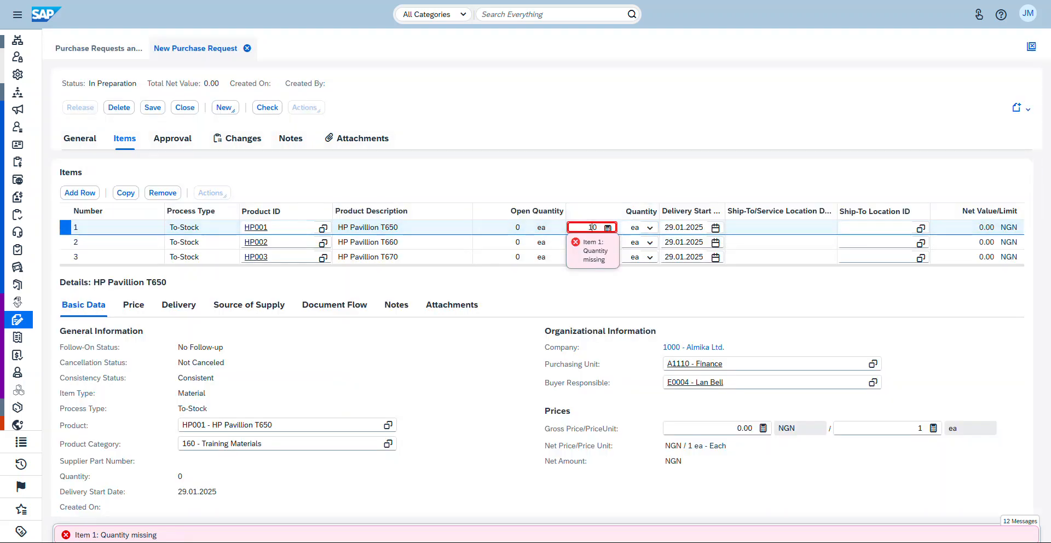
type("1")
left_click(590, 242)
left_click(591, 243)
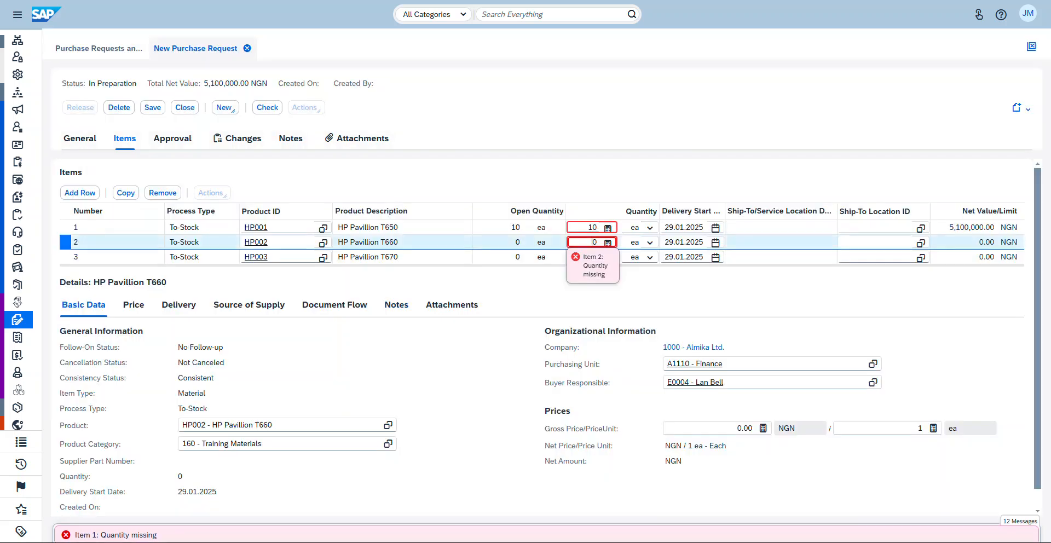
type("1")
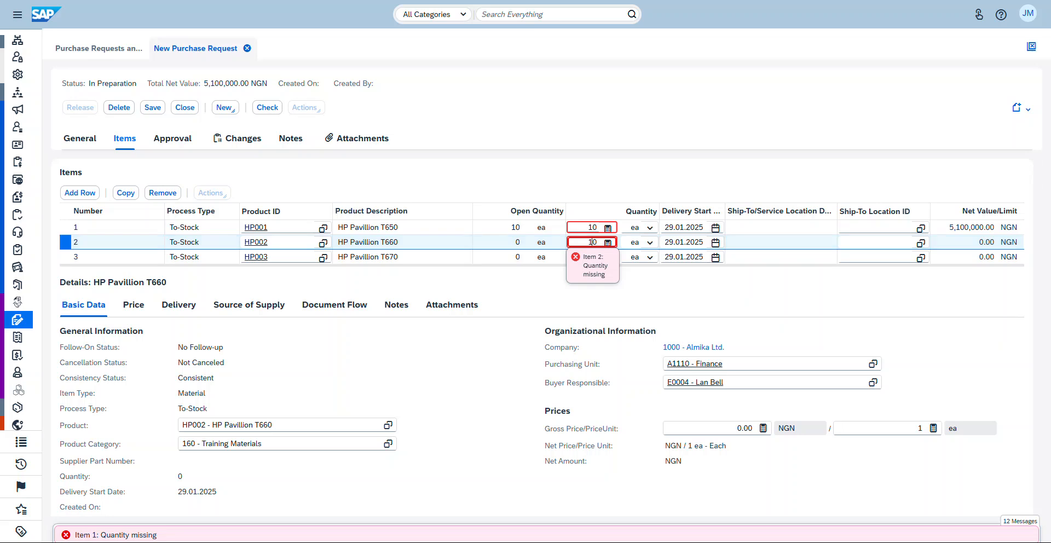
left_click(596, 192)
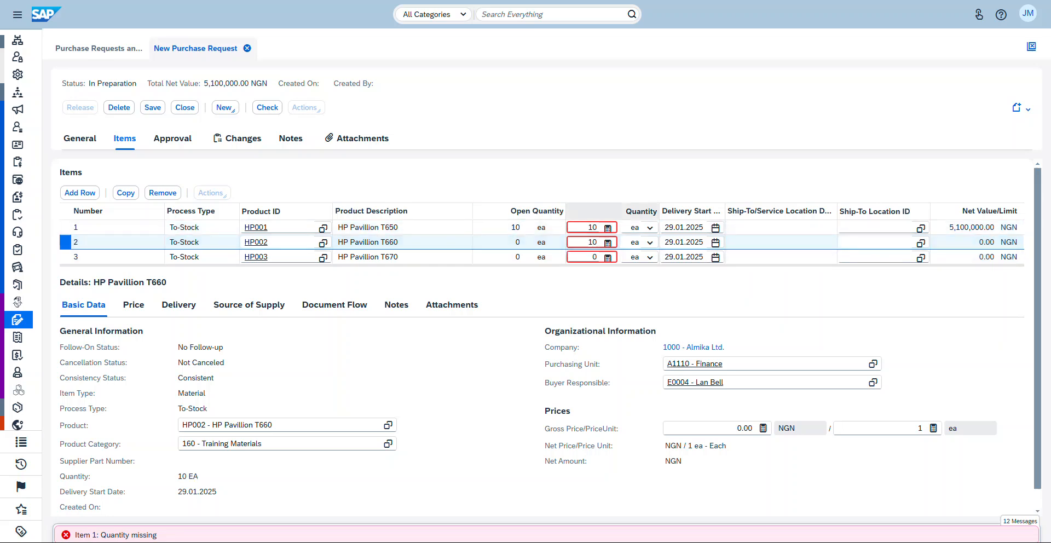
left_click(593, 256)
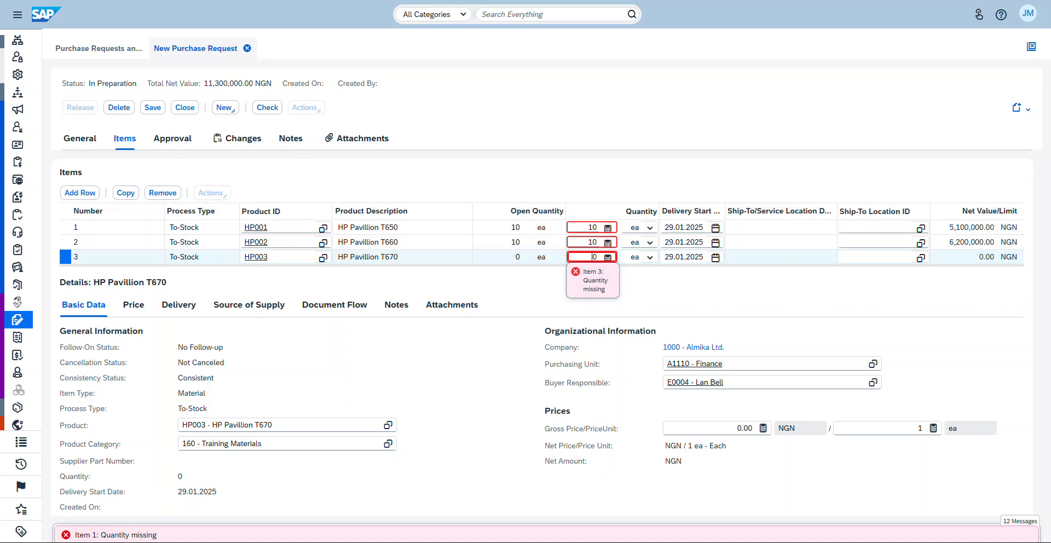
type("10")
key("Return")
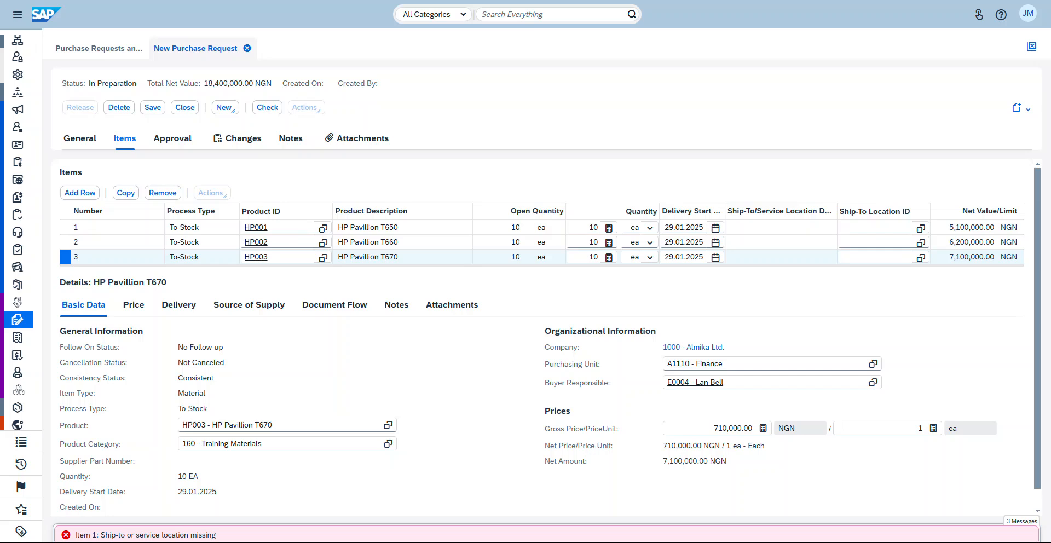
Assign ship-to location A1140 (Logistic) to all three items and check the purchase request for errors
scroll(548, 340, "down", 1)
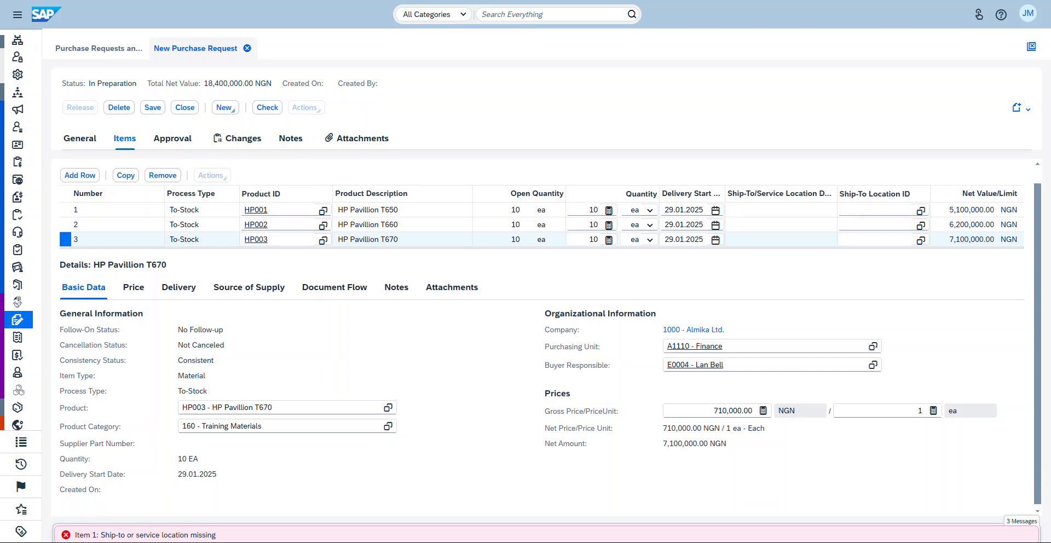
mouse_move(548, 535)
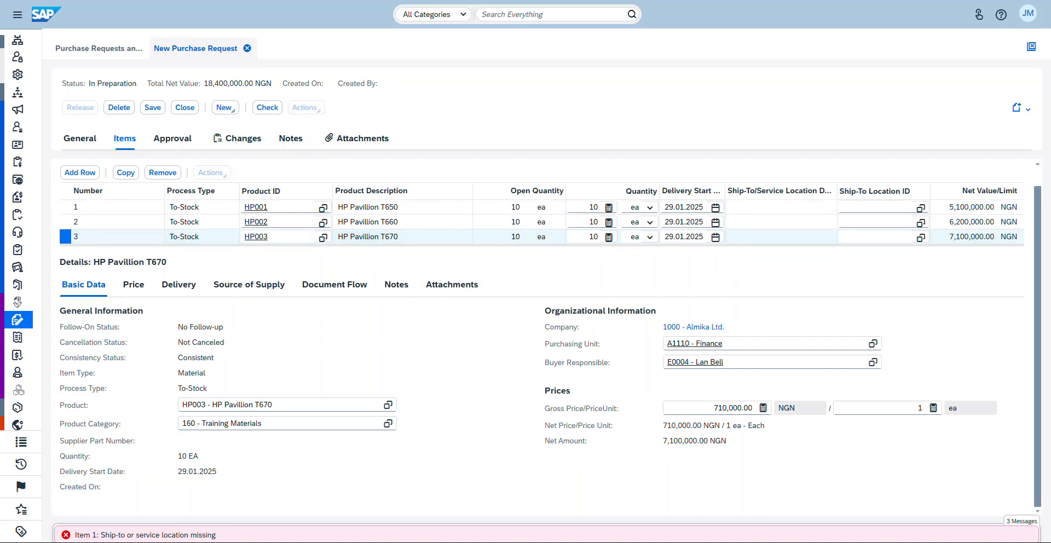
mouse_move(236, 535)
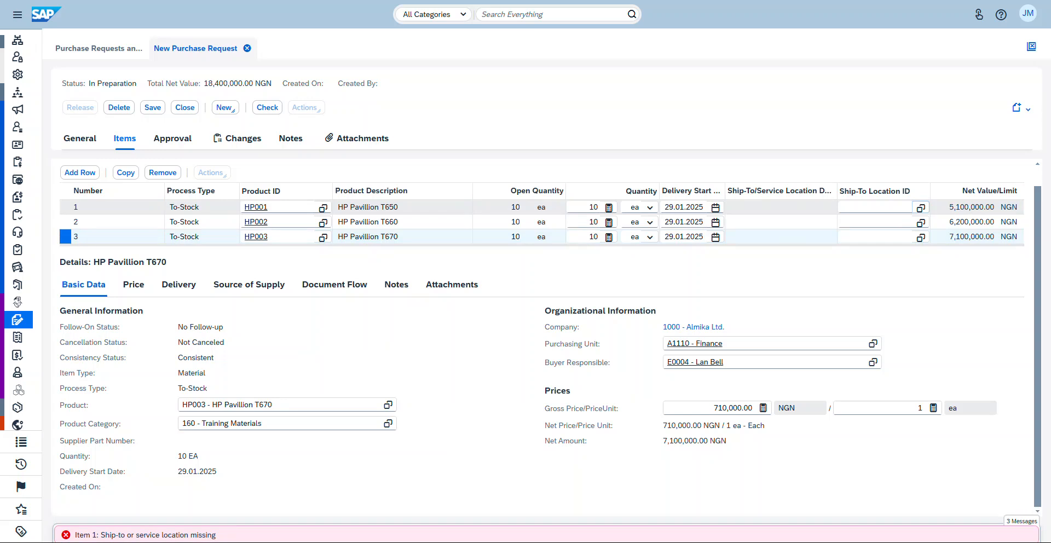
left_click(921, 208)
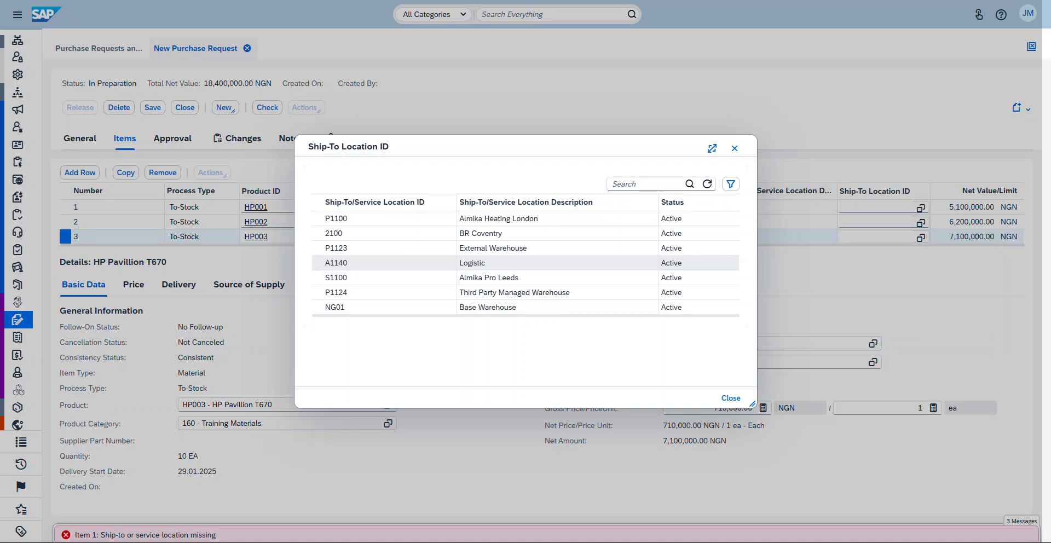
left_click(417, 263)
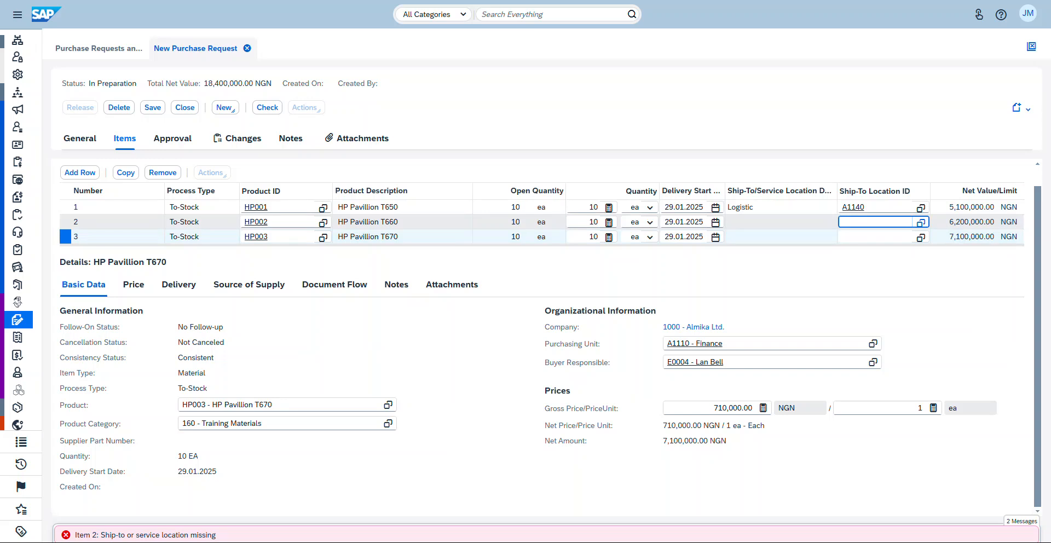
left_click(921, 222)
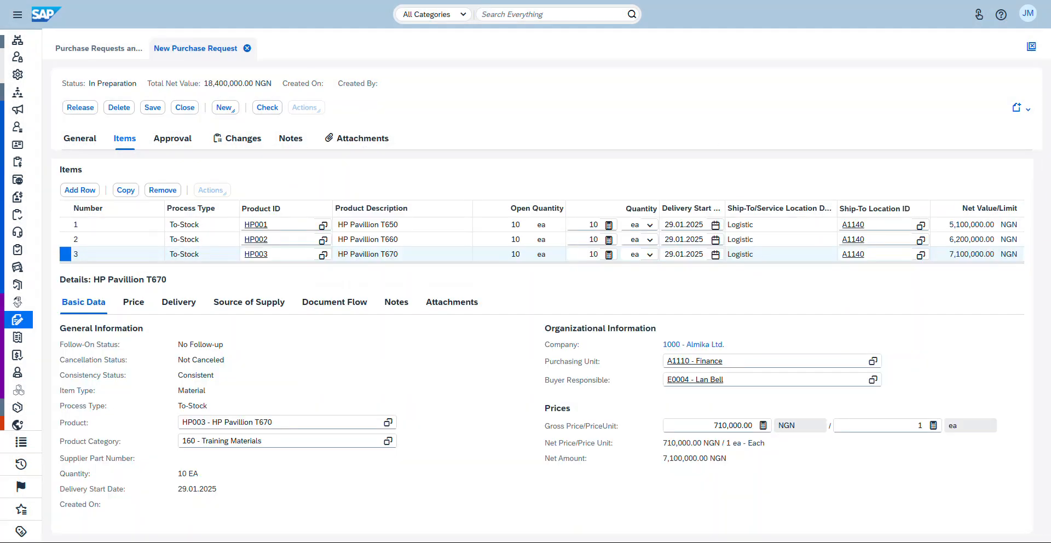
left_click(268, 108)
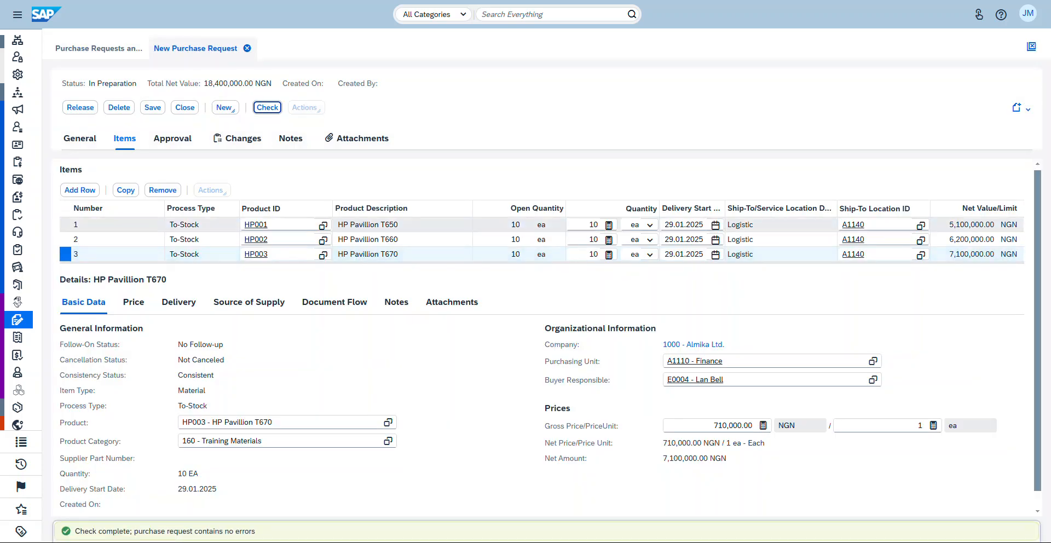
Review the price components of item 1 (HP001) and assign an employee as requester in its delivery data
left_click(117, 224)
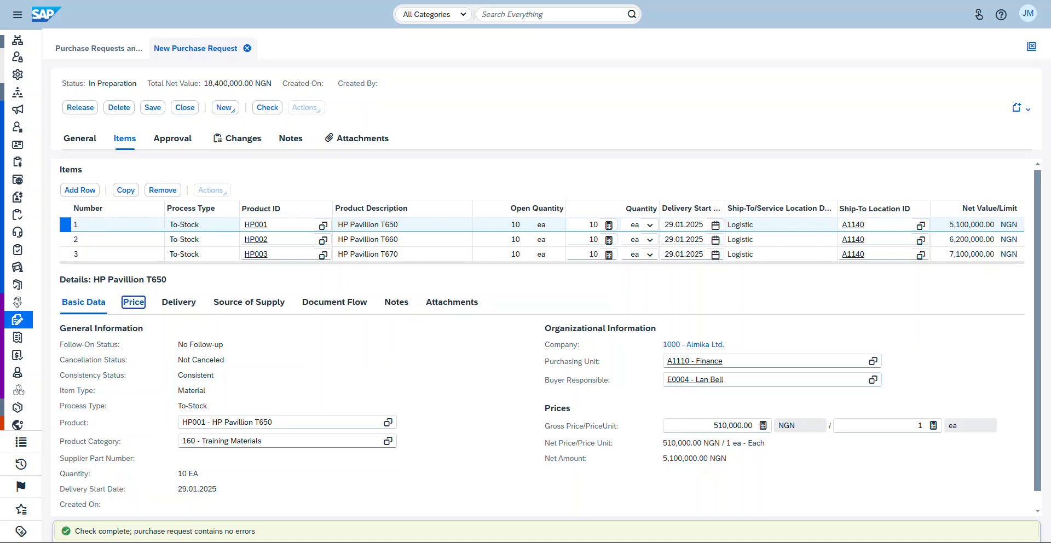
left_click(133, 303)
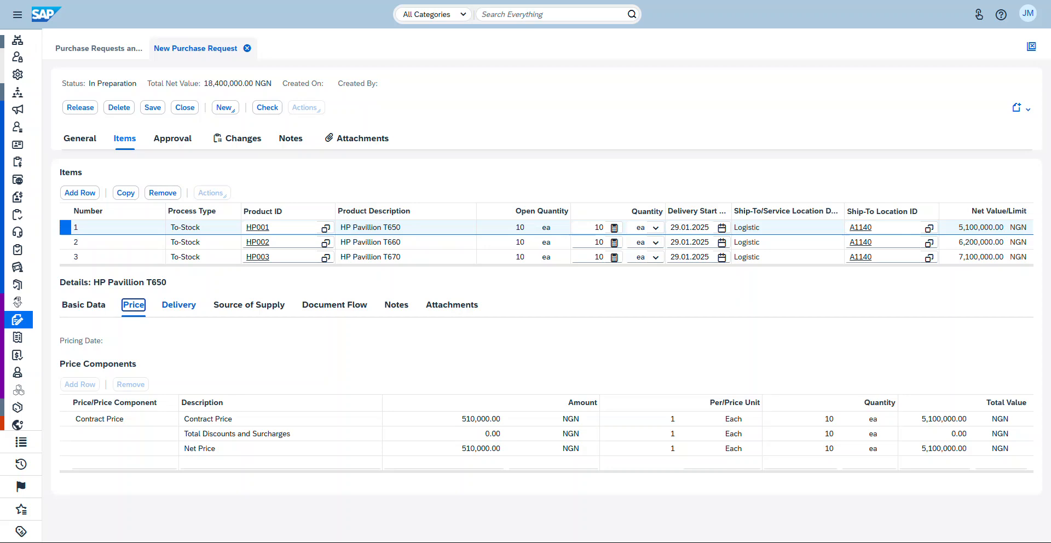
left_click(179, 305)
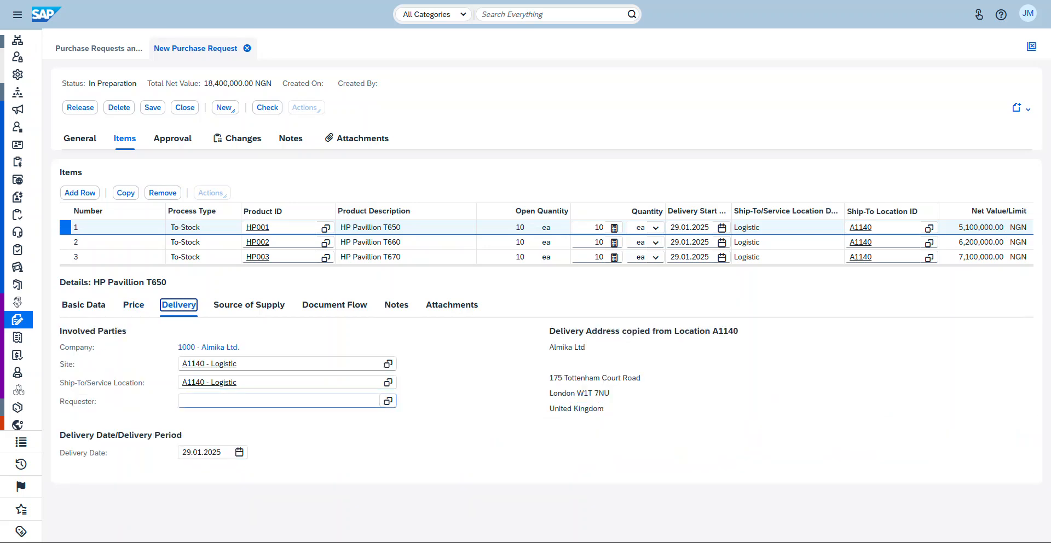
left_click(388, 401)
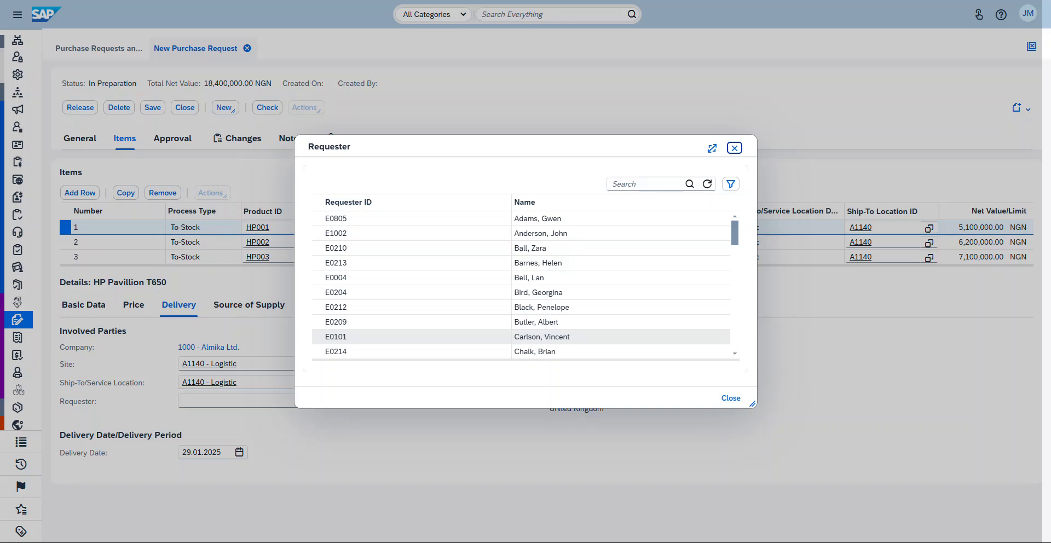
scroll(520, 323, "down", 3)
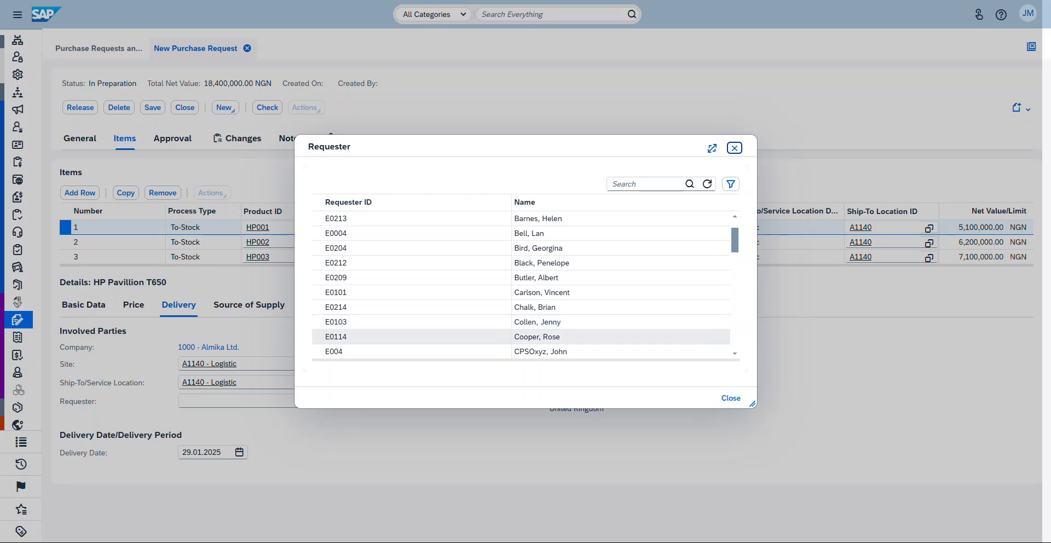
left_click(537, 337)
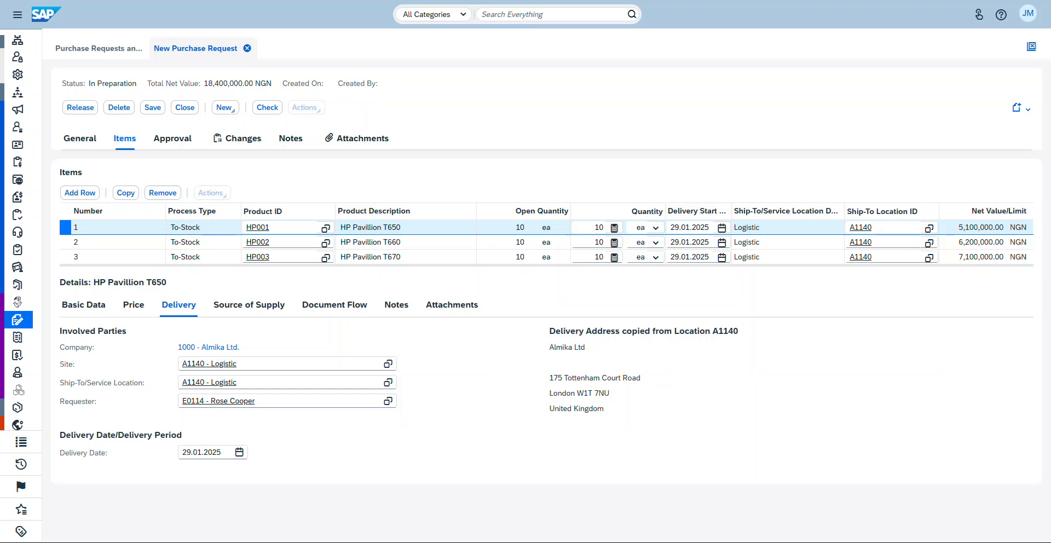
Review item 1's source of supply, contract reference, price components and basic data
left_click(249, 305)
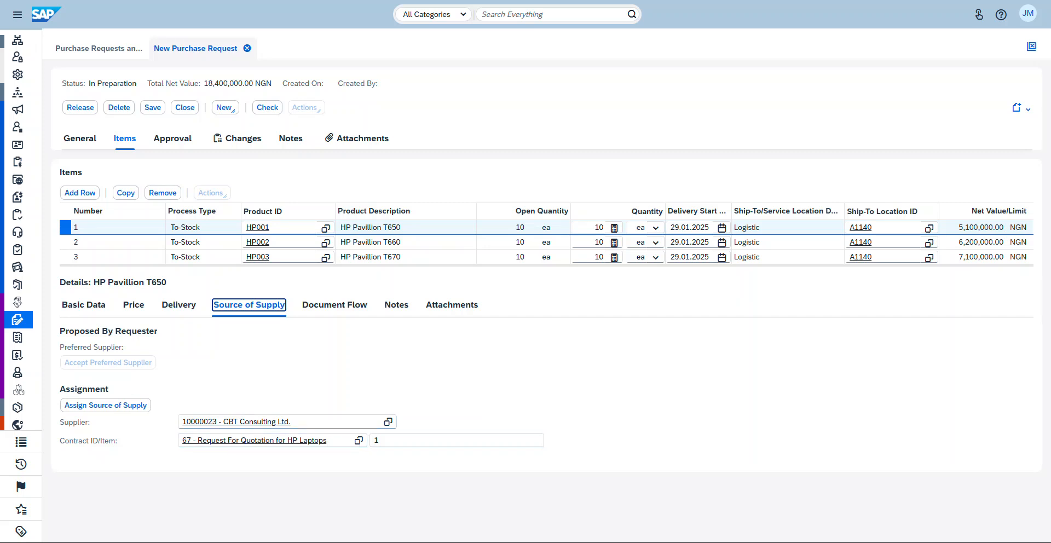
left_click_drag(116, 441, 148, 441)
left_click(148, 449)
left_click(134, 305)
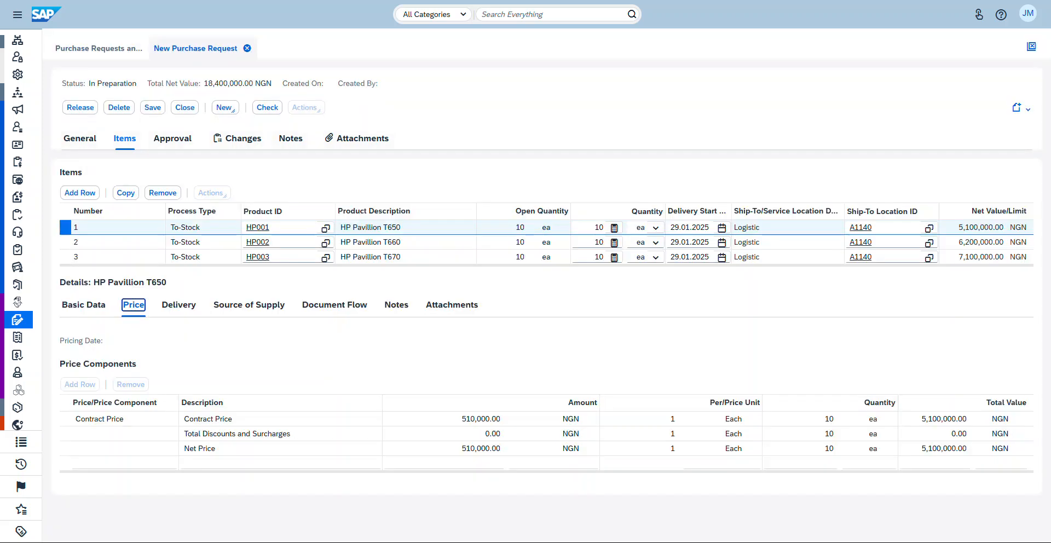
left_click(83, 305)
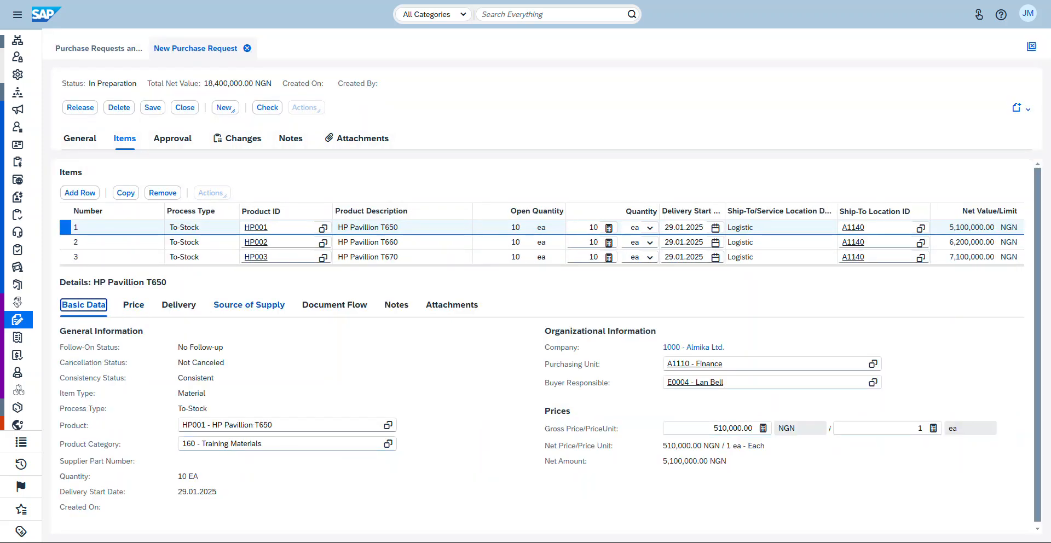
left_click(249, 305)
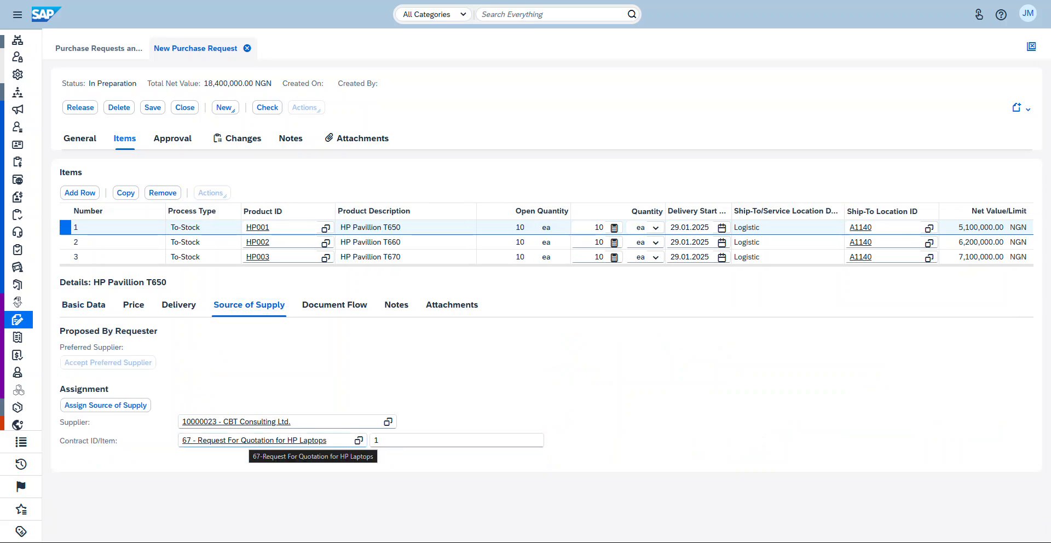
Open contract 67 from item 1's source of supply and follow its document flow to supplier quote 31
left_click(225, 441)
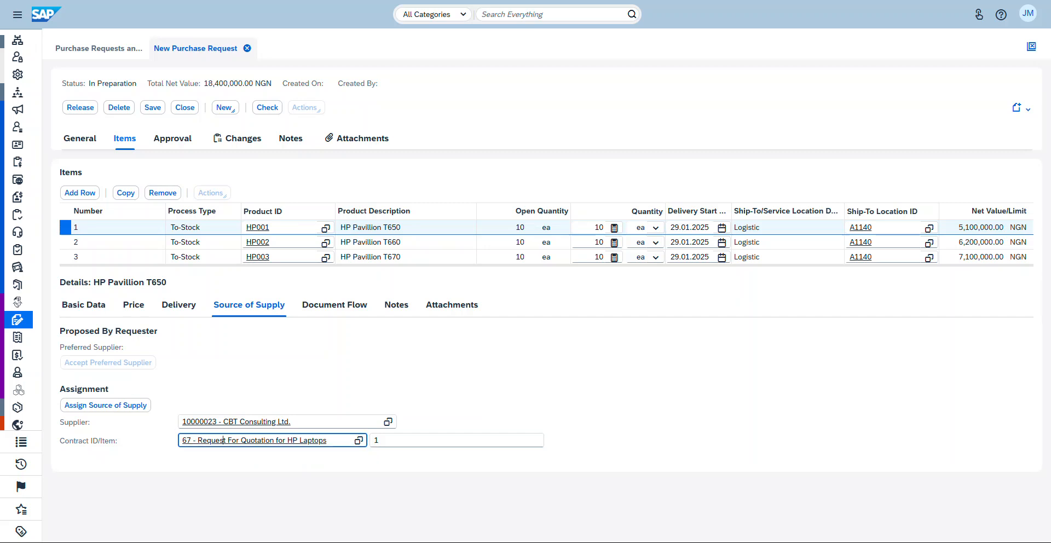
double_click(225, 441)
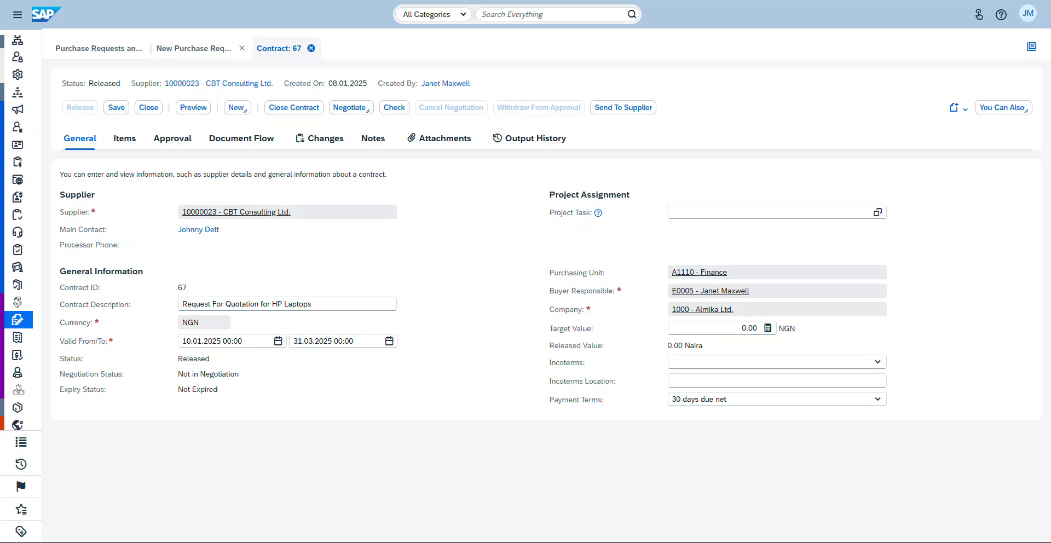
left_click(242, 138)
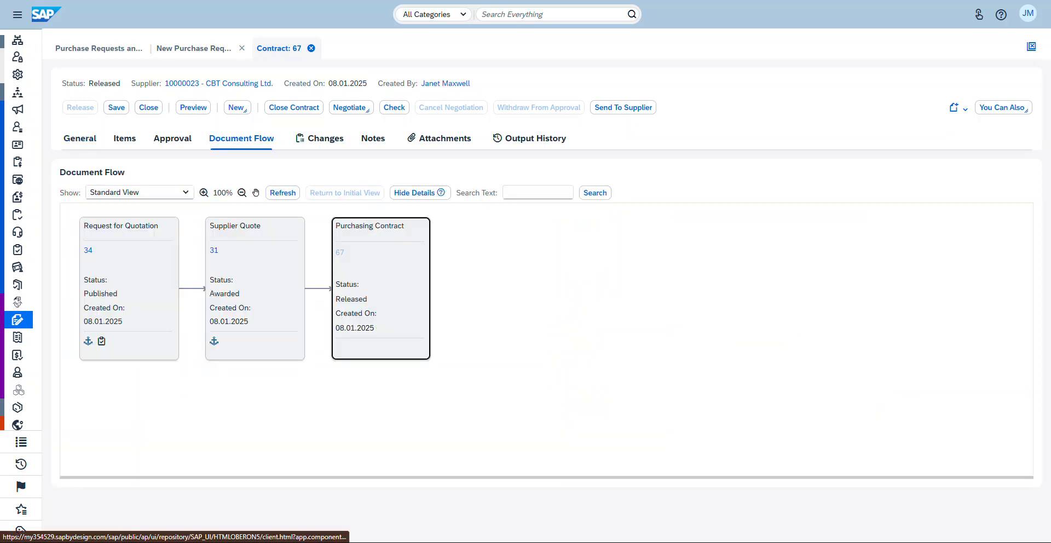
left_click(88, 250)
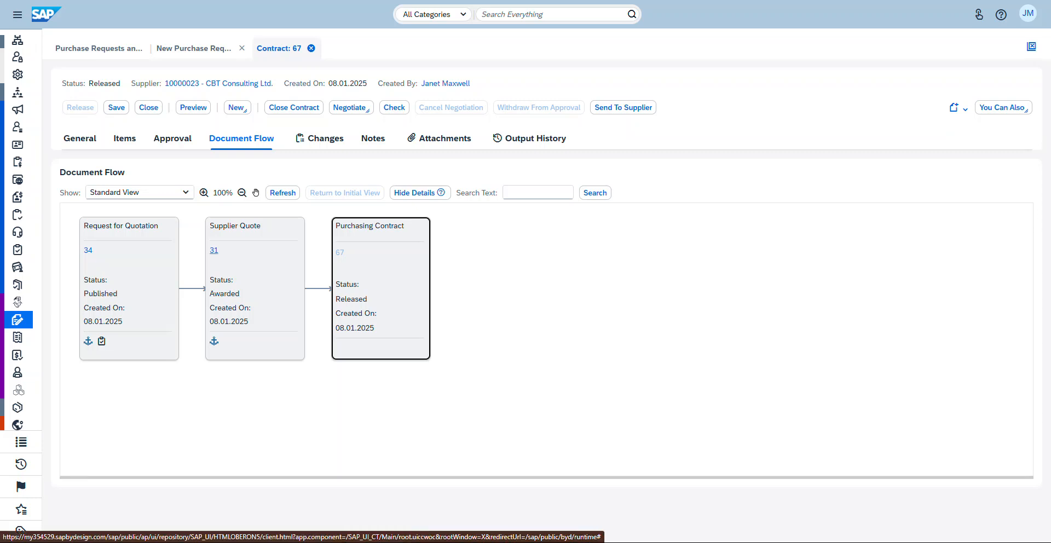
left_click(214, 250)
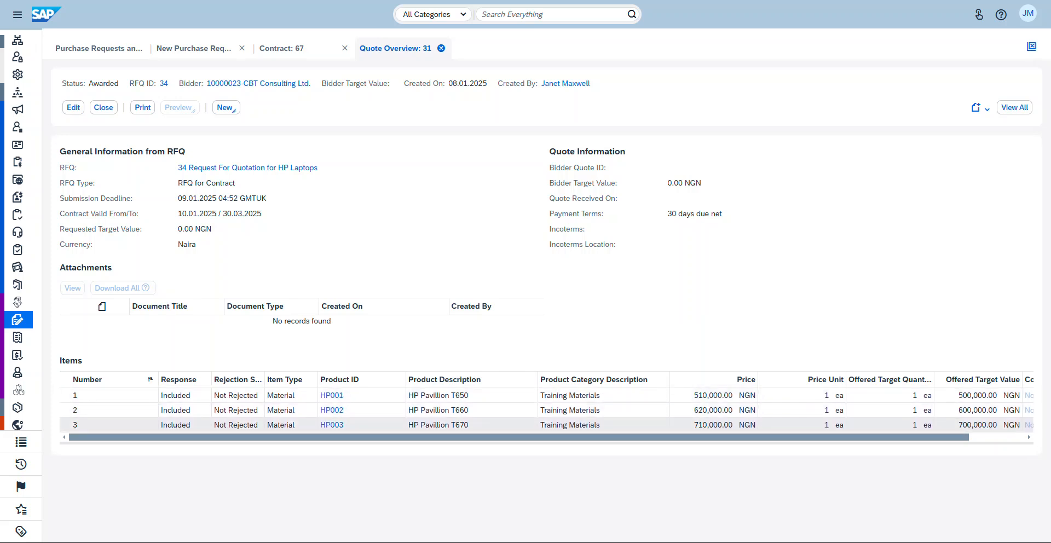
Compare the purchase request with supplier quote 31 and view the item list of contract 67
left_click(193, 48)
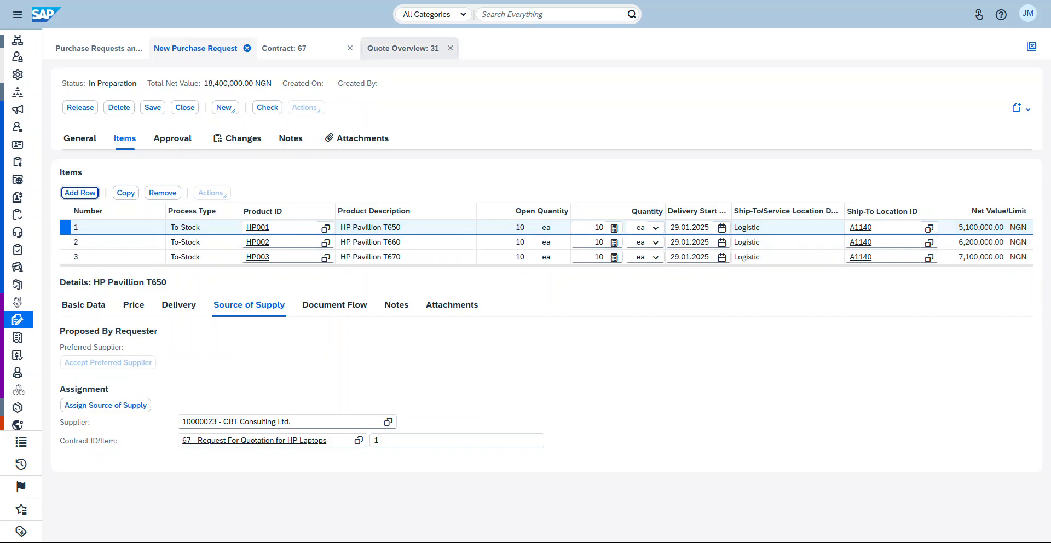
left_click(403, 48)
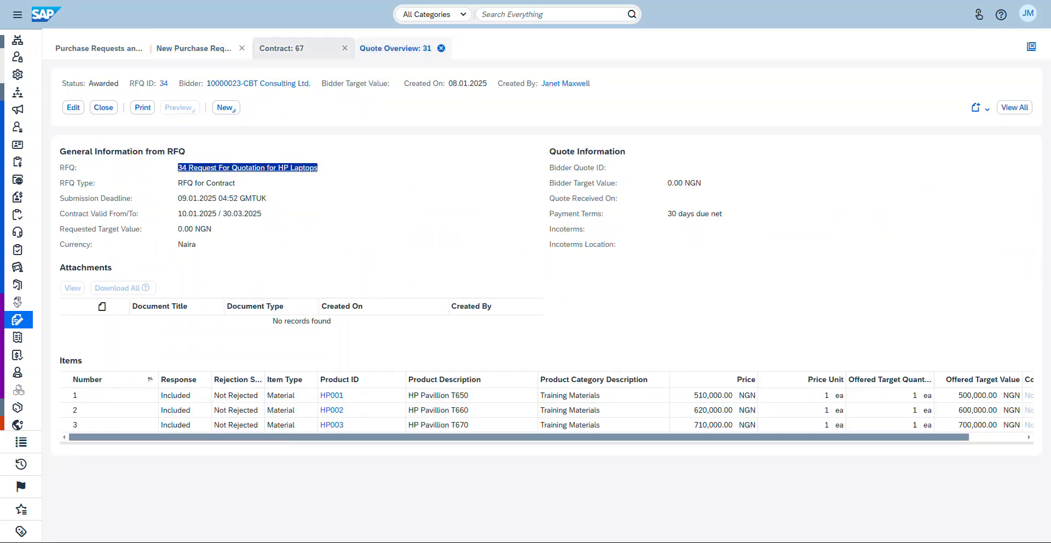
left_click(280, 48)
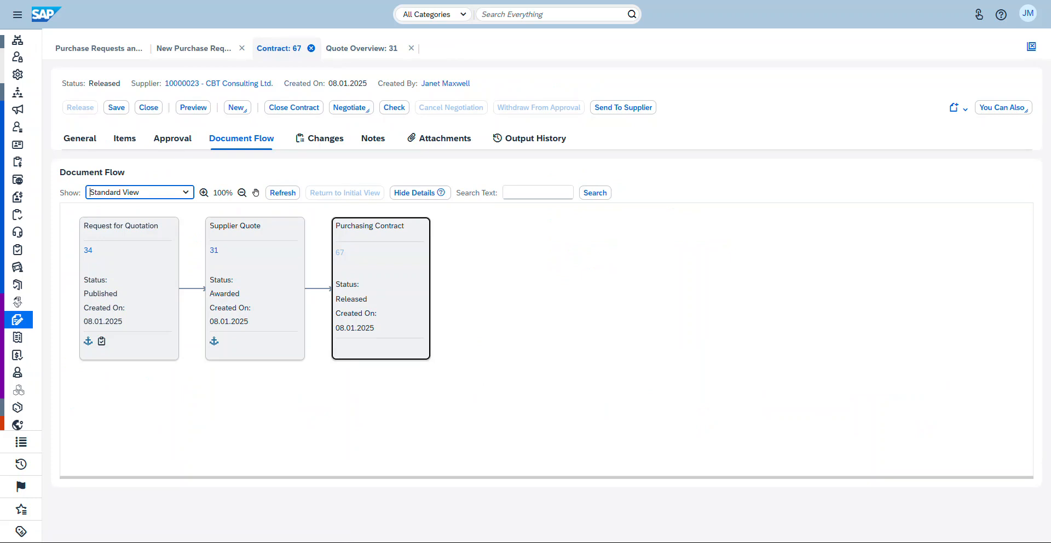
left_click(124, 138)
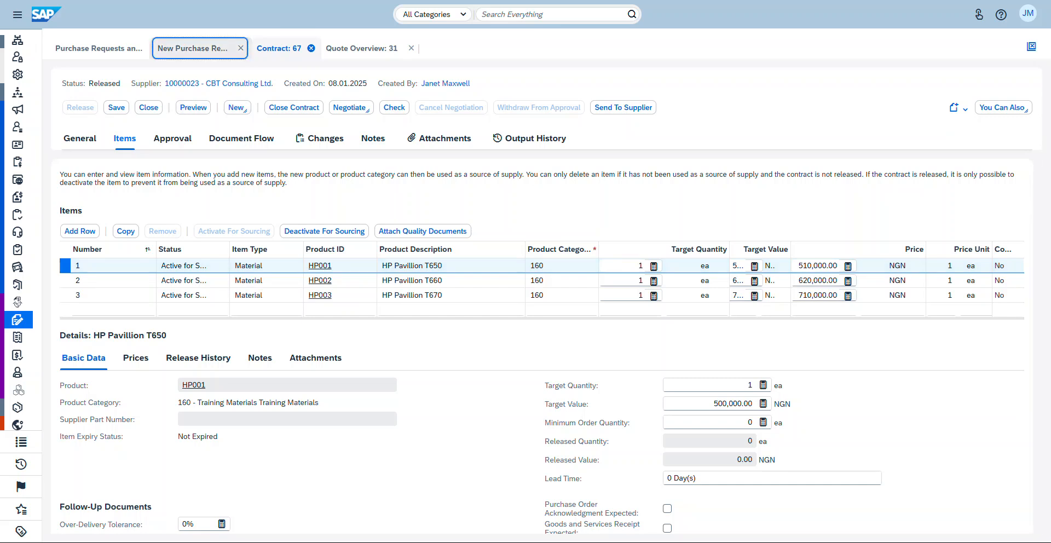
Return to the new purchase request and save it
left_click(192, 48)
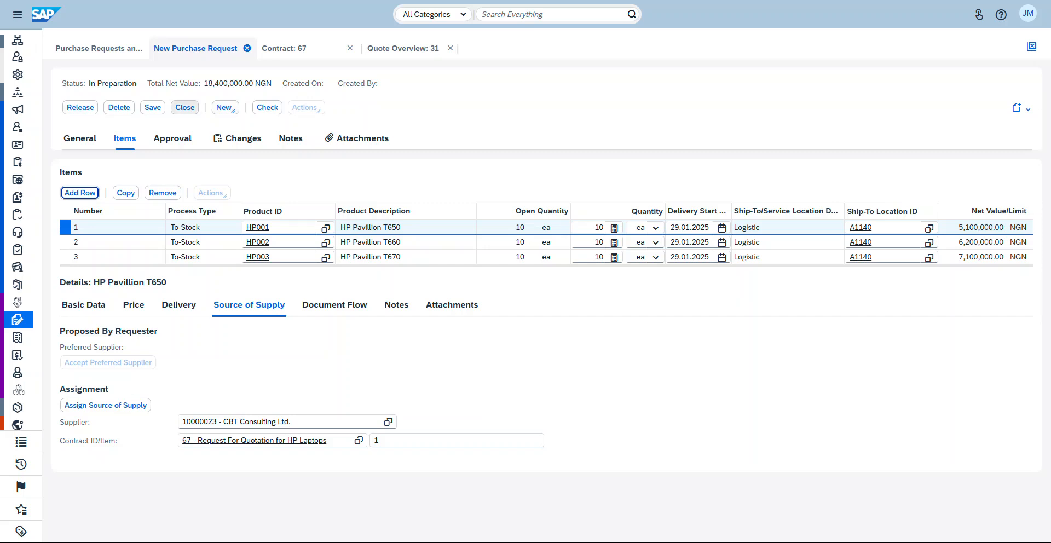
left_click(153, 107)
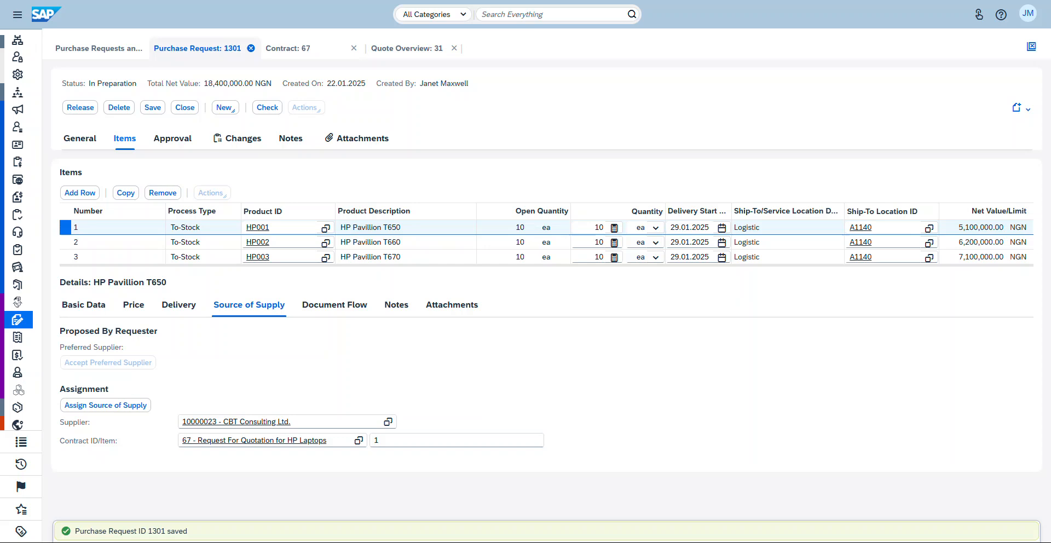
left_click_drag(189, 531, 75, 531)
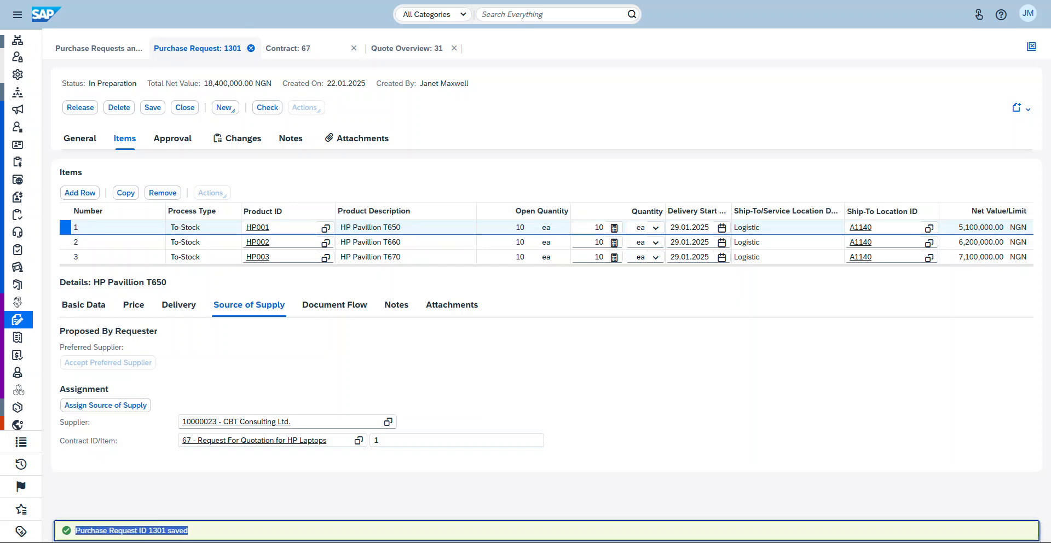
Release the saved purchase request 1301
left_click(230, 497)
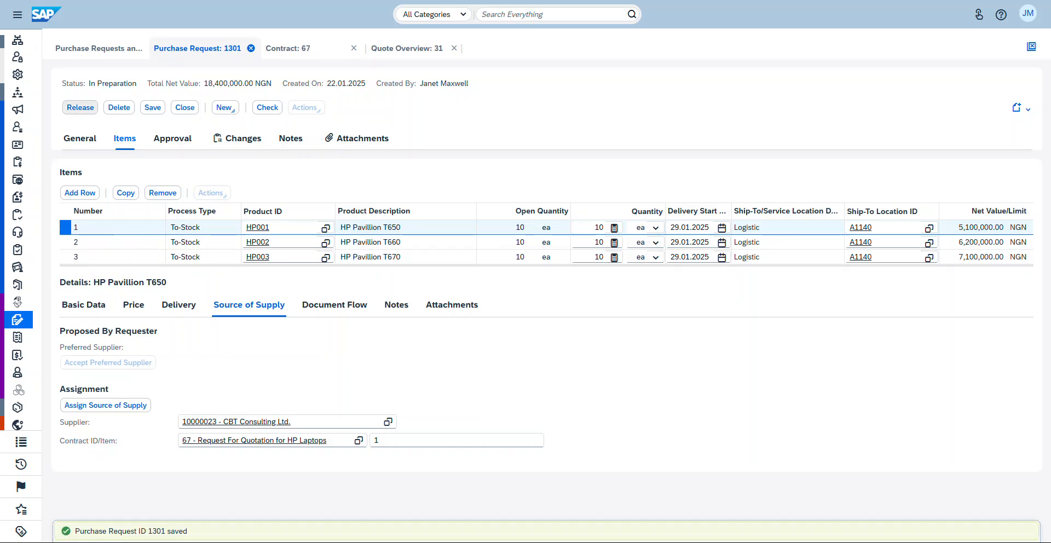
left_click(80, 107)
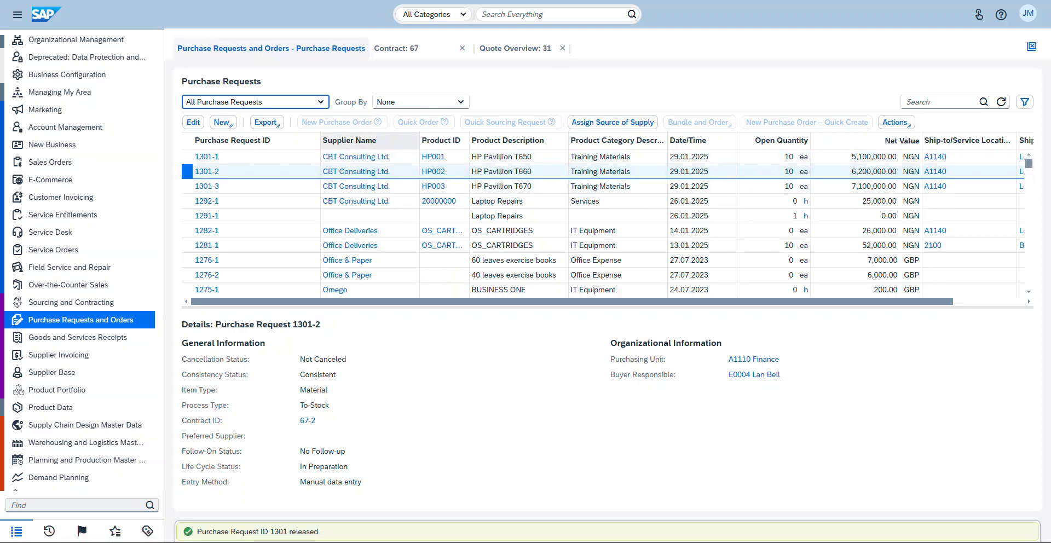
Open item 1301-1 from the purchase requests list and display the complete purchase request 1301
left_click(256, 157)
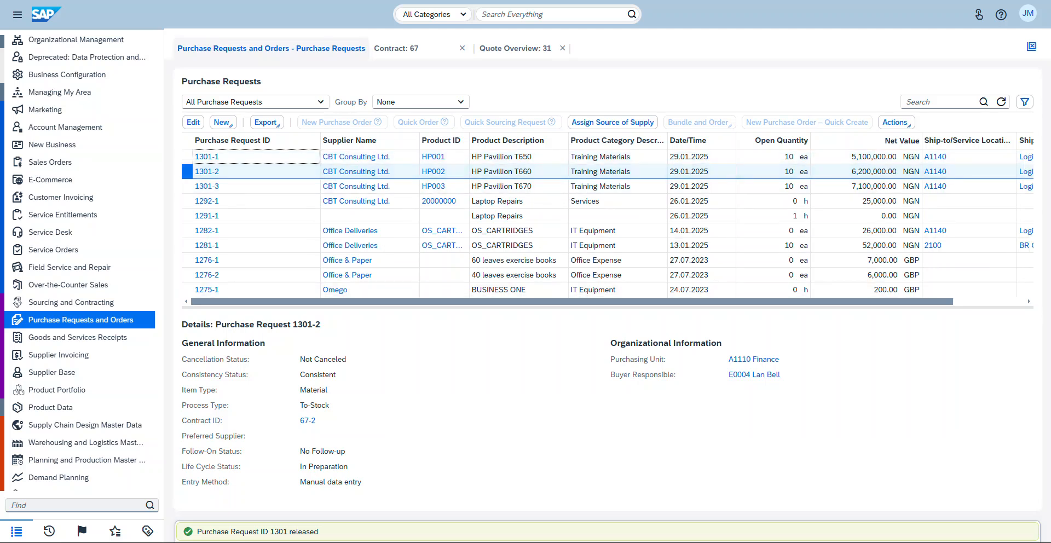
left_click(188, 156)
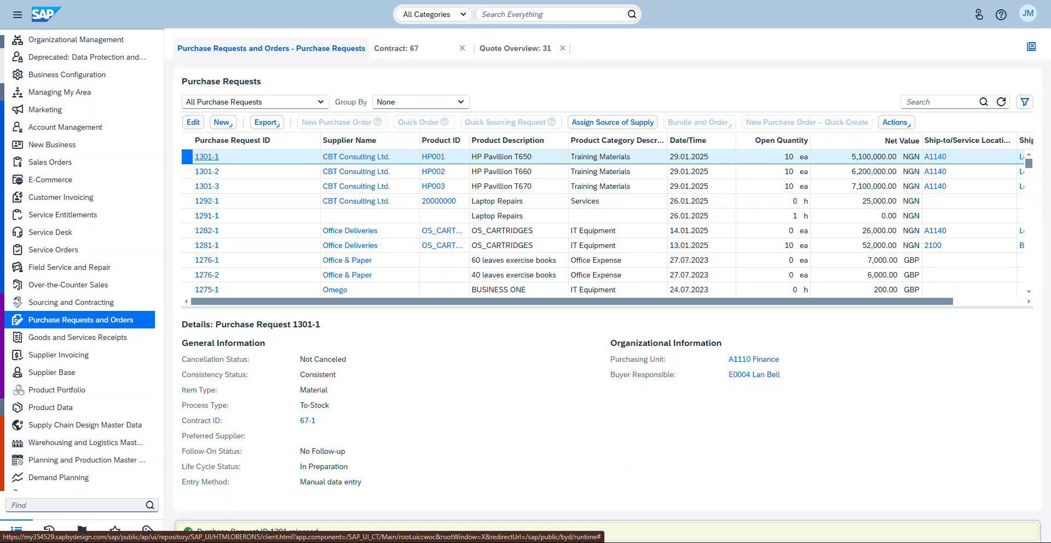
left_click(207, 157)
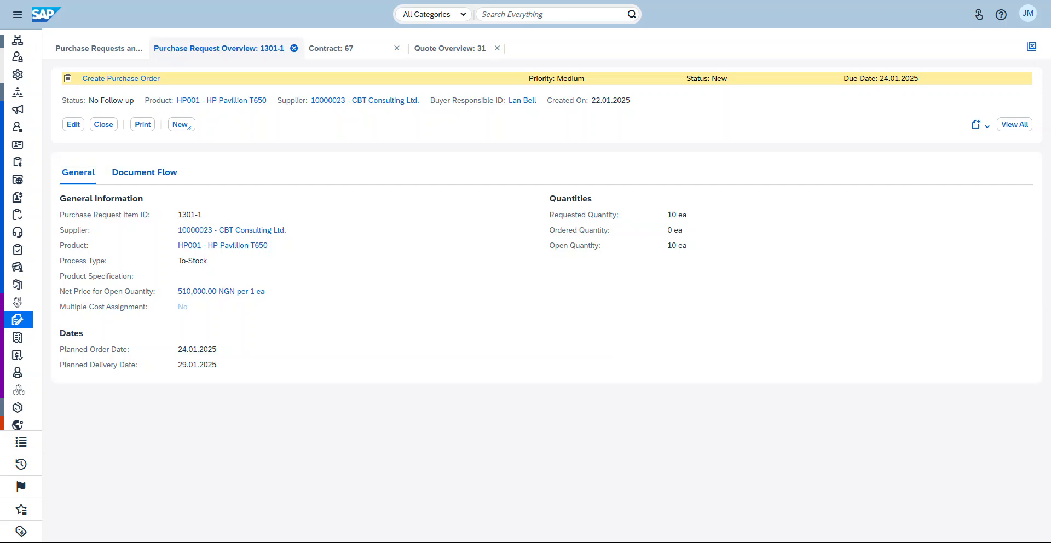
left_click(1015, 124)
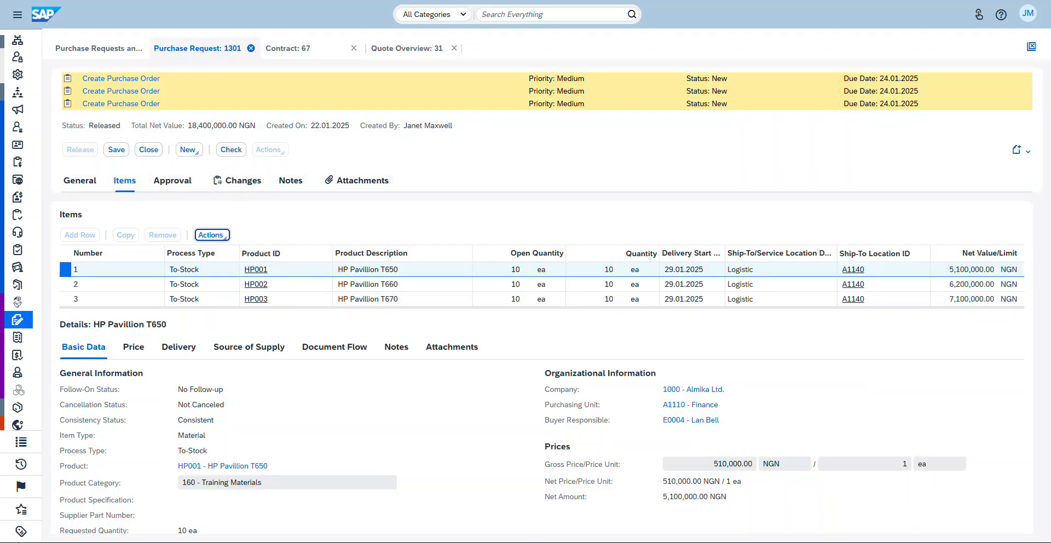
Review the released purchase request's items, general information, approval process, change history and notes
scroll(286, 258, "down", 2)
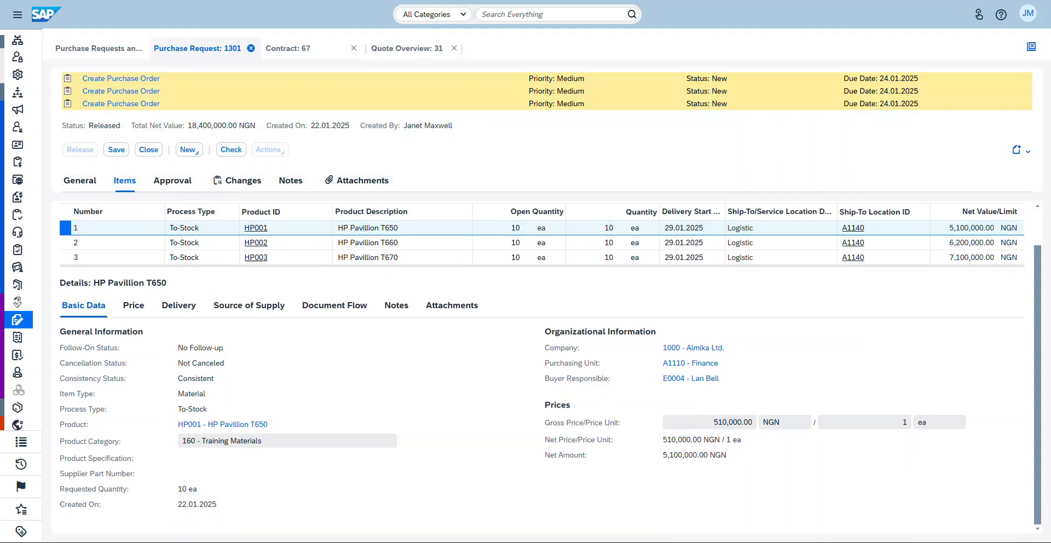
scroll(286, 257, "up", 2)
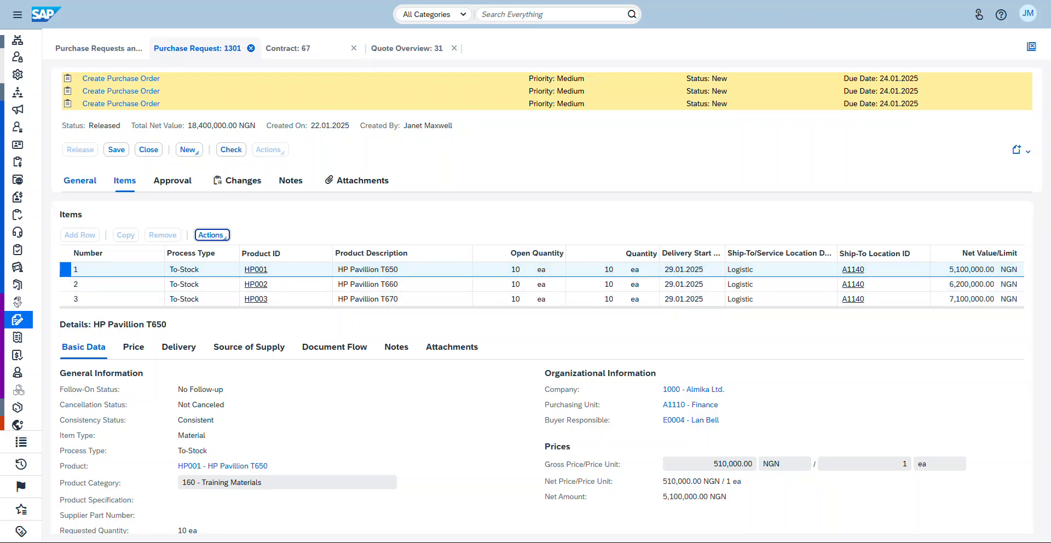
left_click(80, 180)
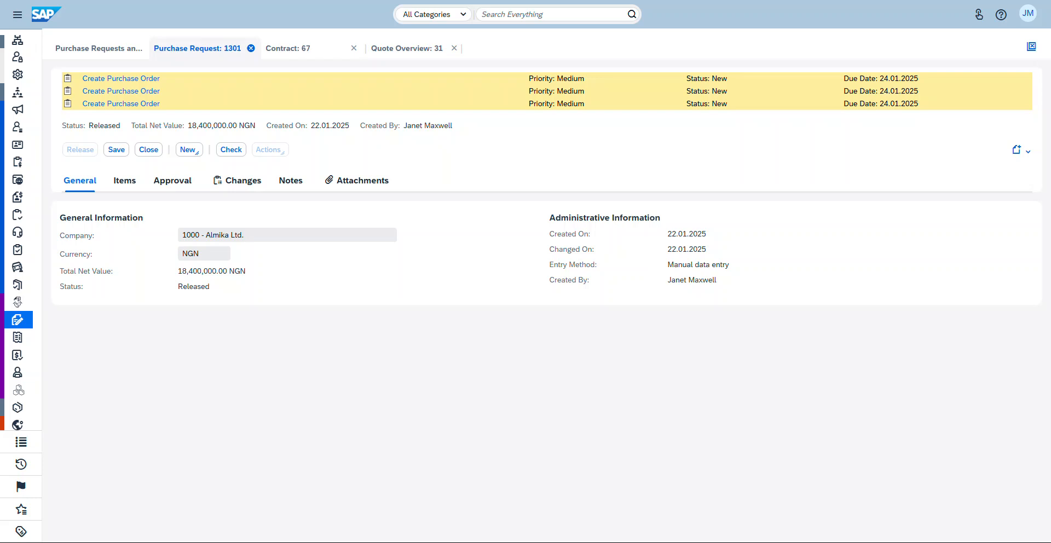
left_click(125, 180)
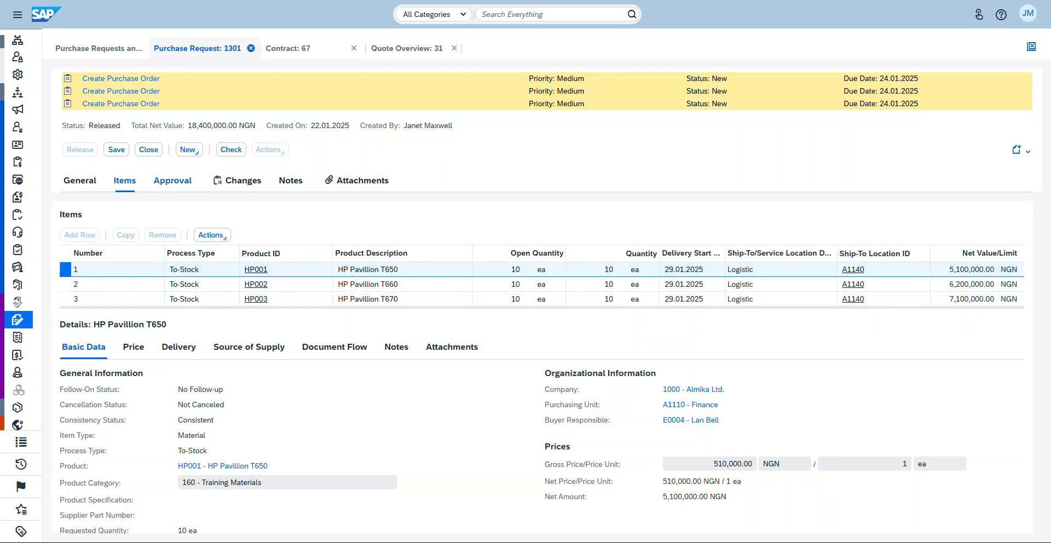
left_click(172, 180)
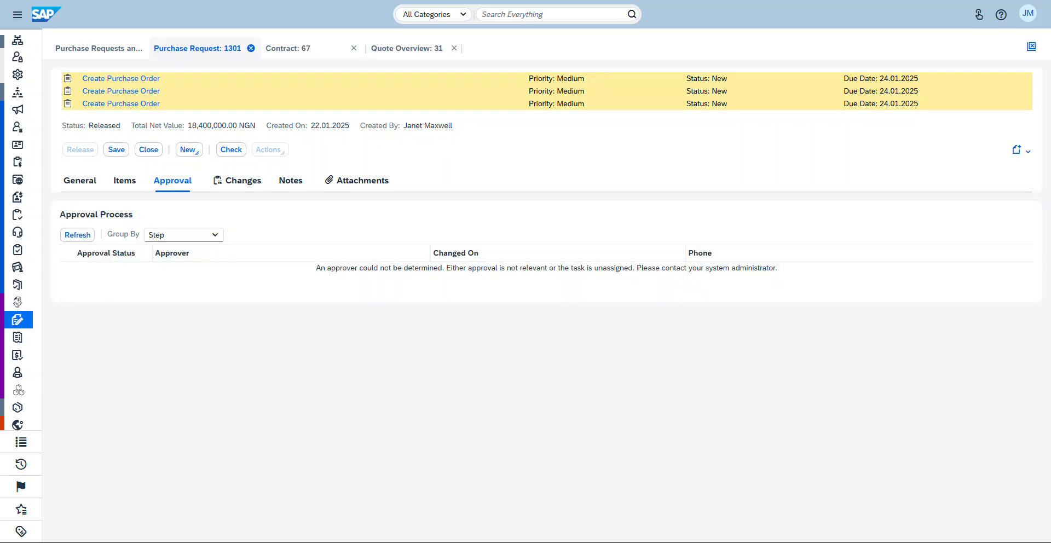
left_click(237, 181)
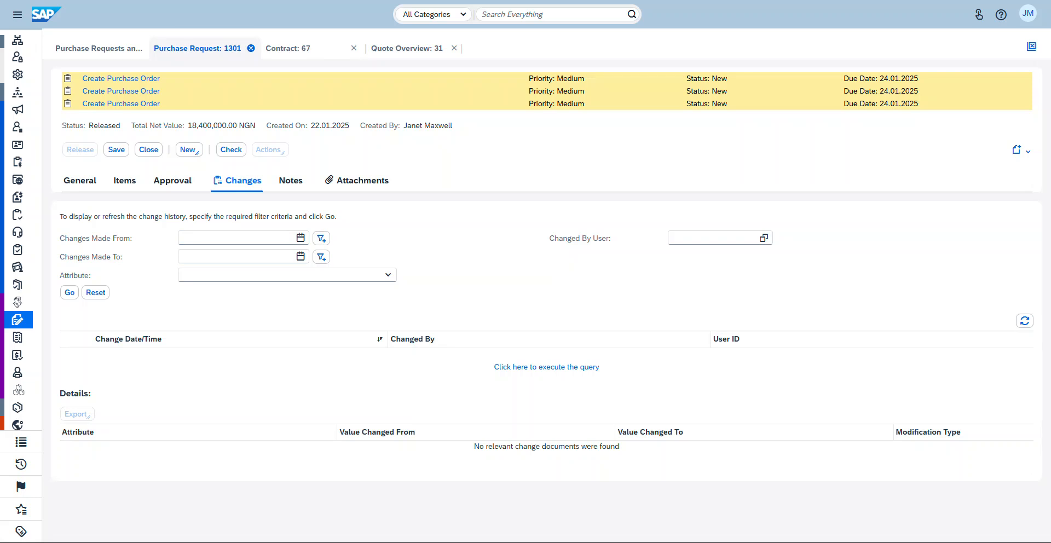
left_click(291, 181)
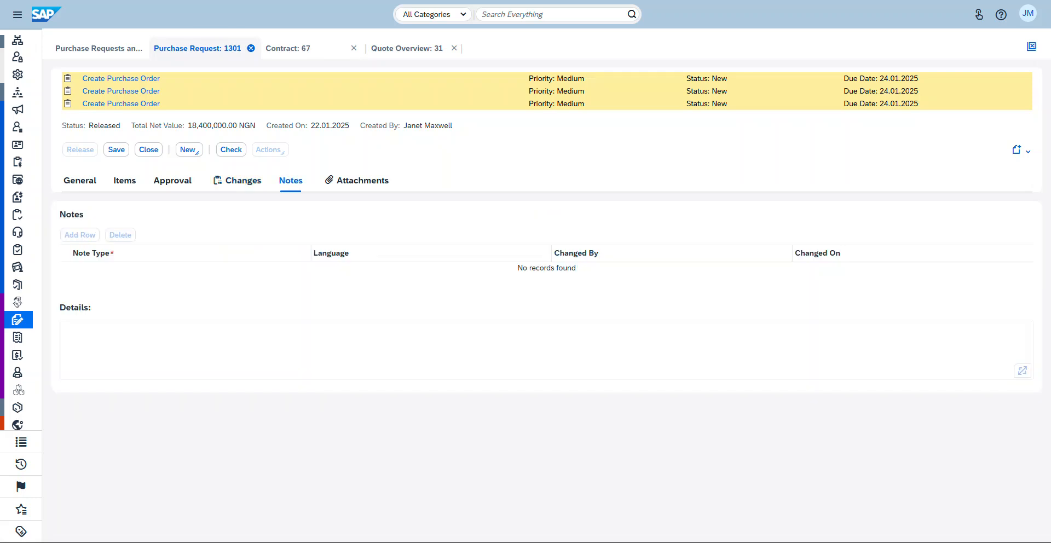
left_click(80, 235)
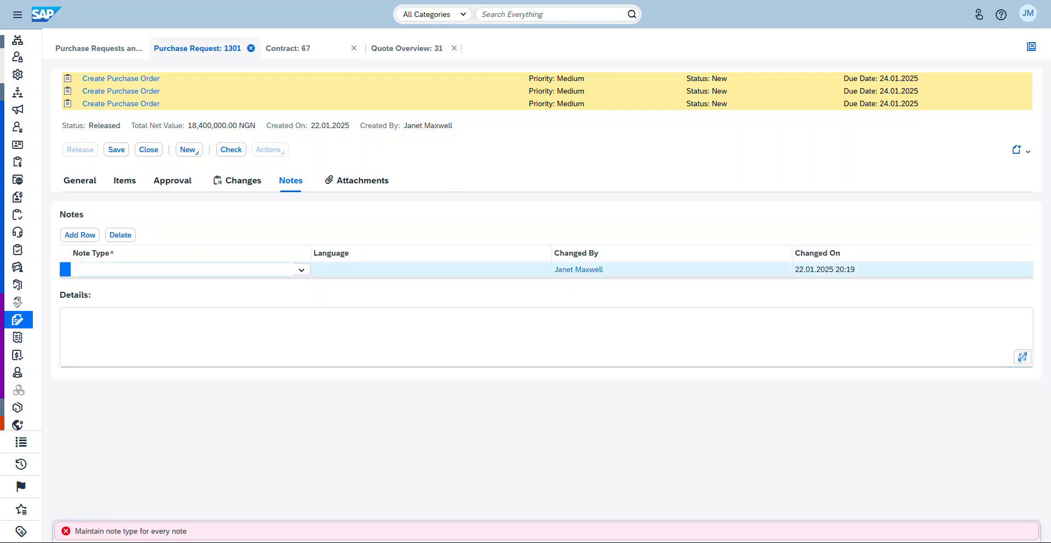
left_click(302, 270)
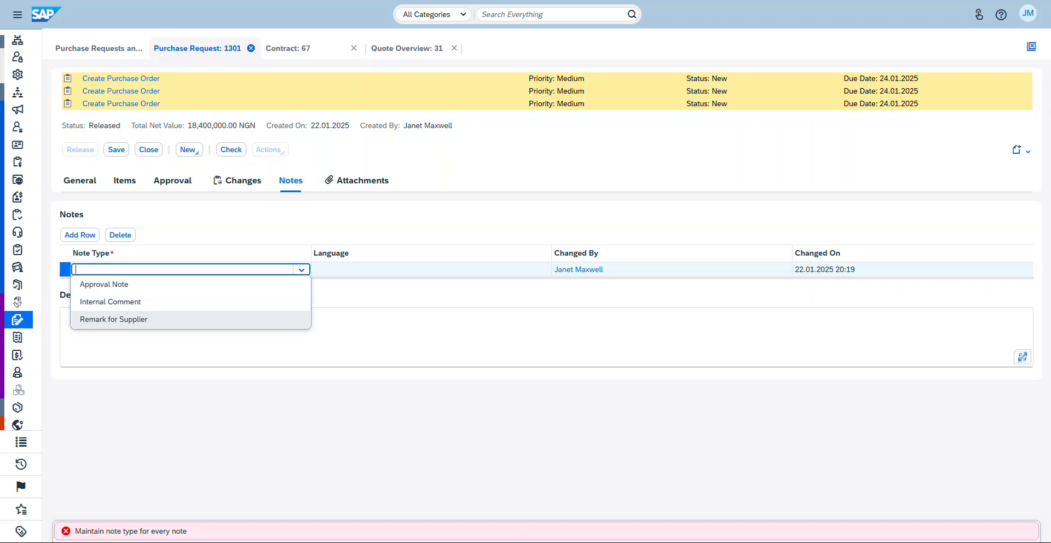
left_click(120, 235)
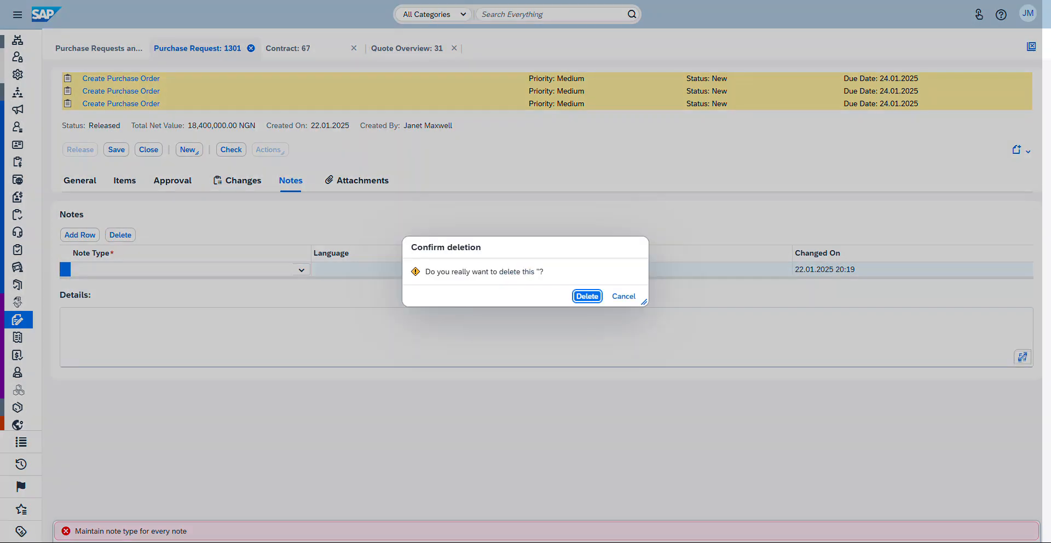
key("Return")
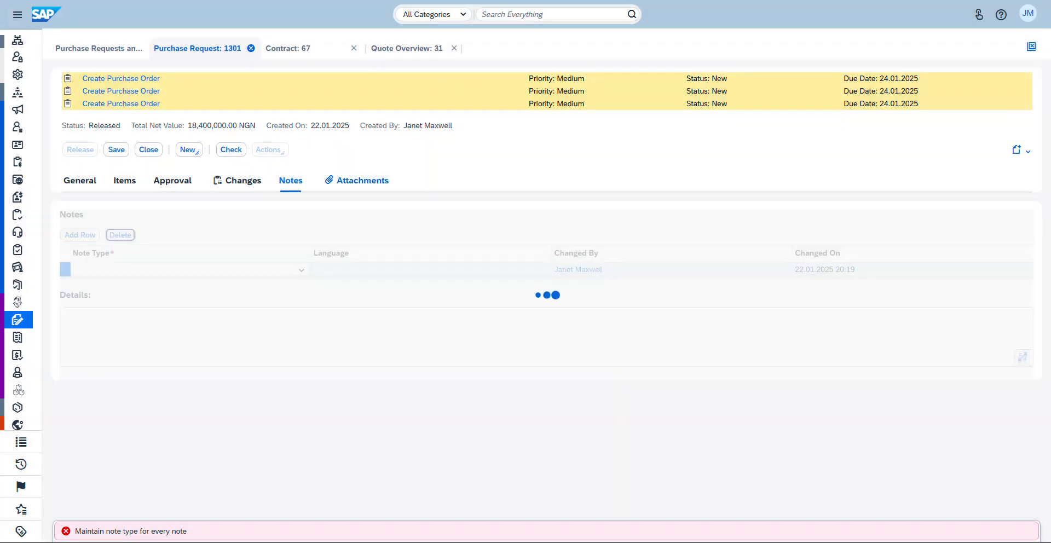
Check the released purchase request's attachments and general information, and return to its item list
left_click(362, 181)
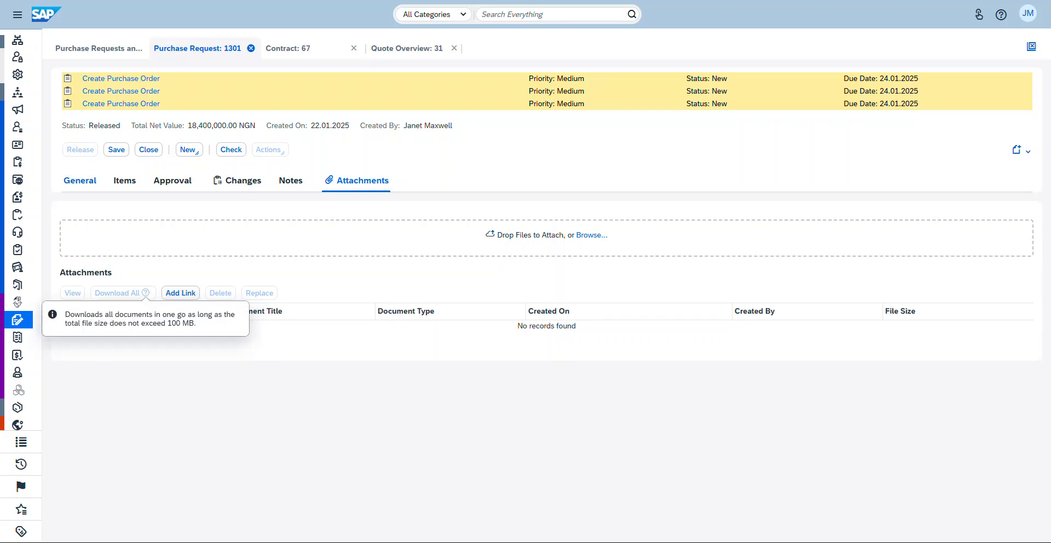
left_click(80, 181)
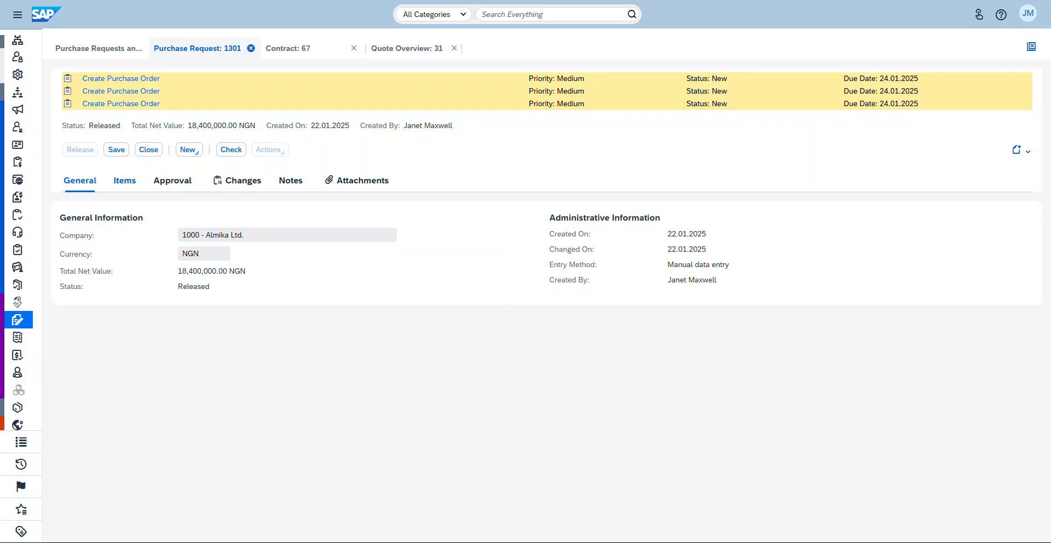
left_click(125, 181)
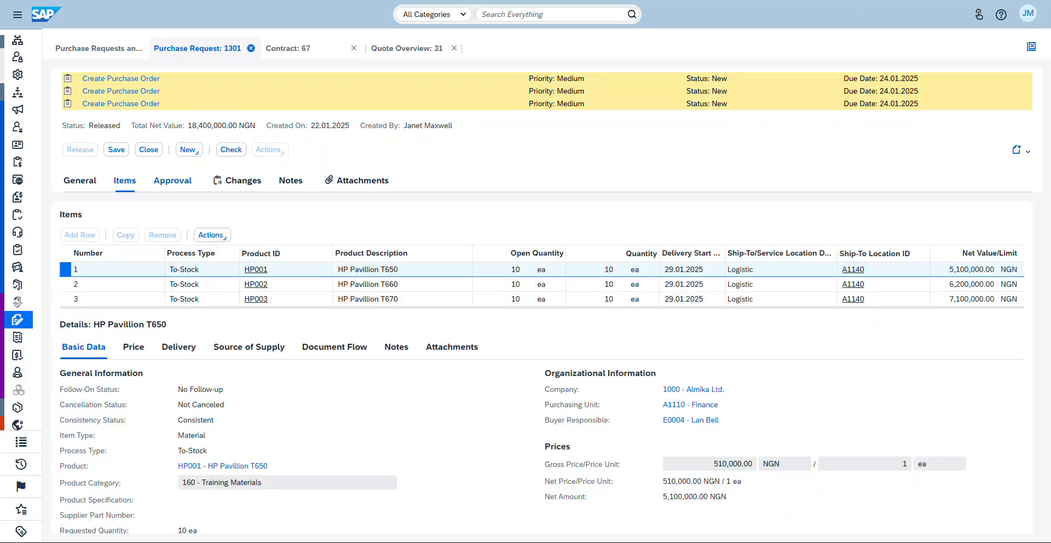